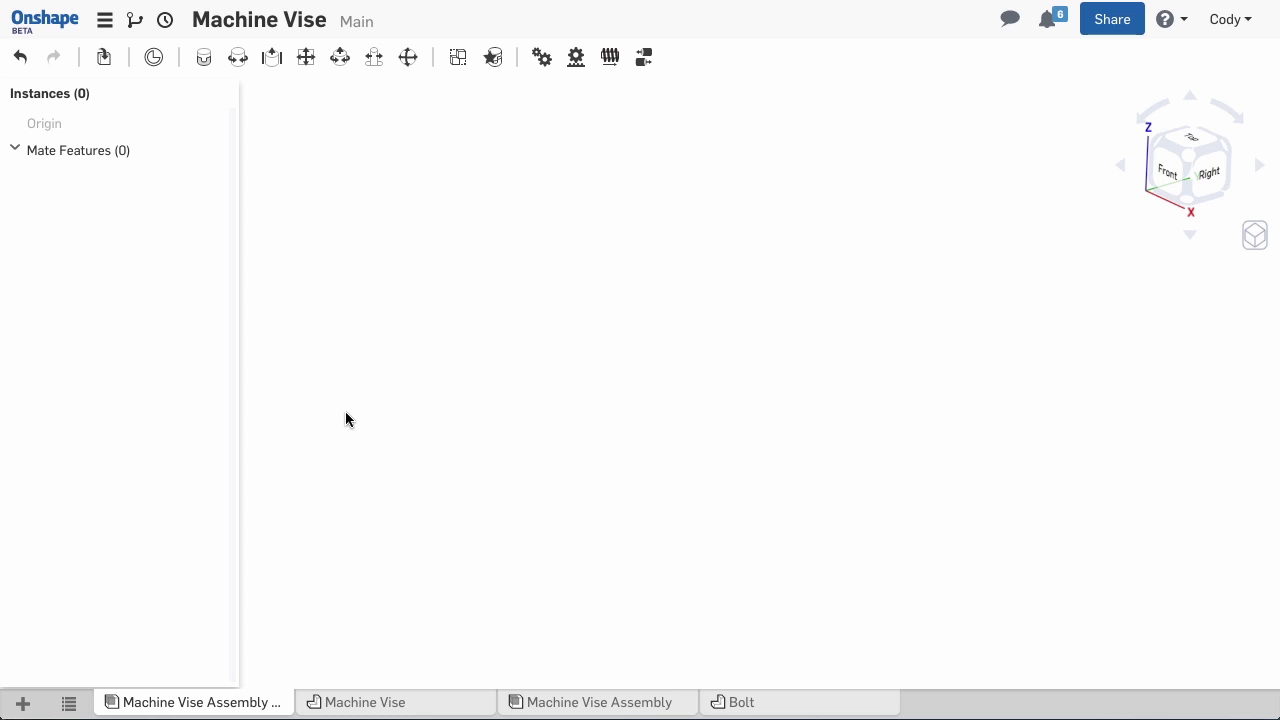
Insert the Vise Base part into the assembly and fix it in place.
click(104, 58)
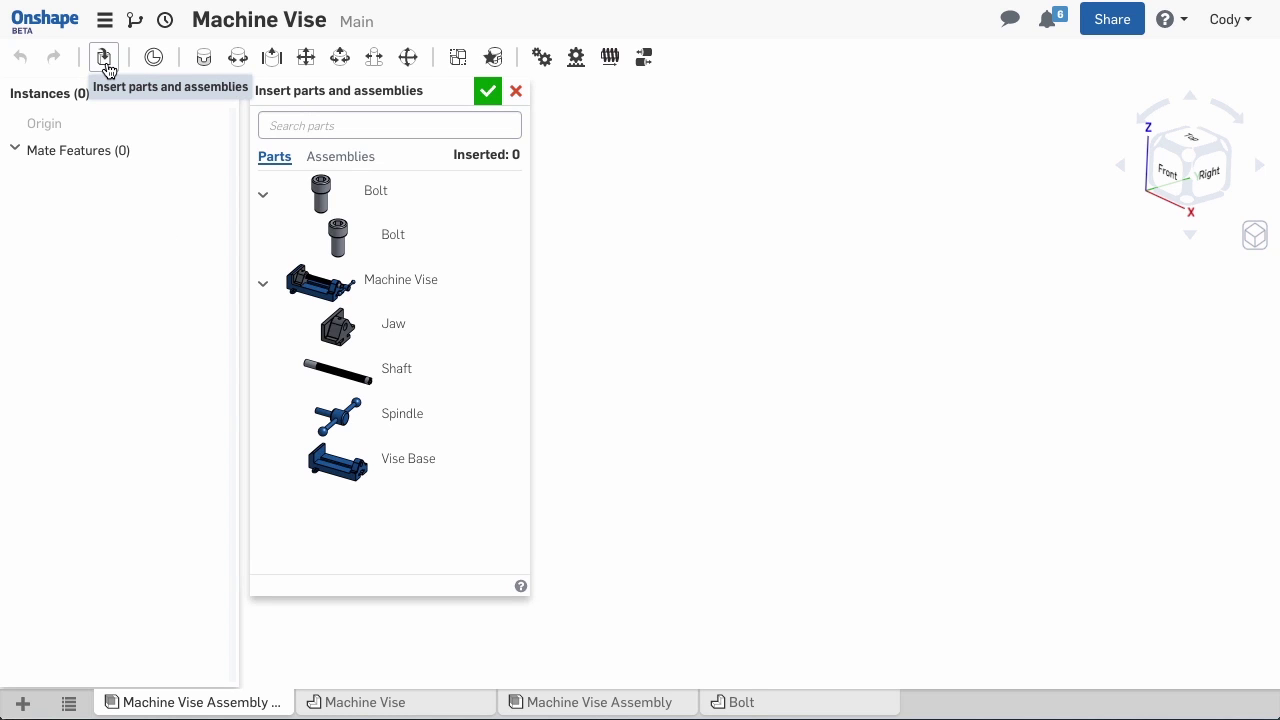
click(366, 477)
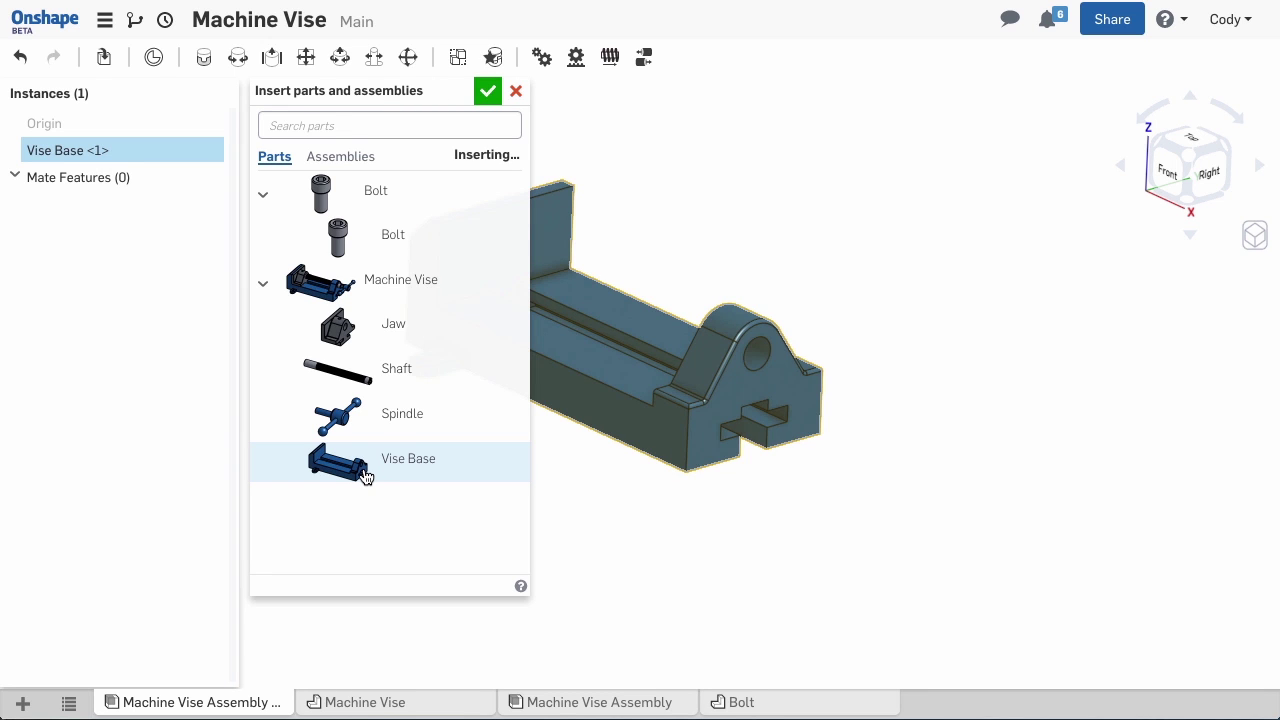
click(488, 92)
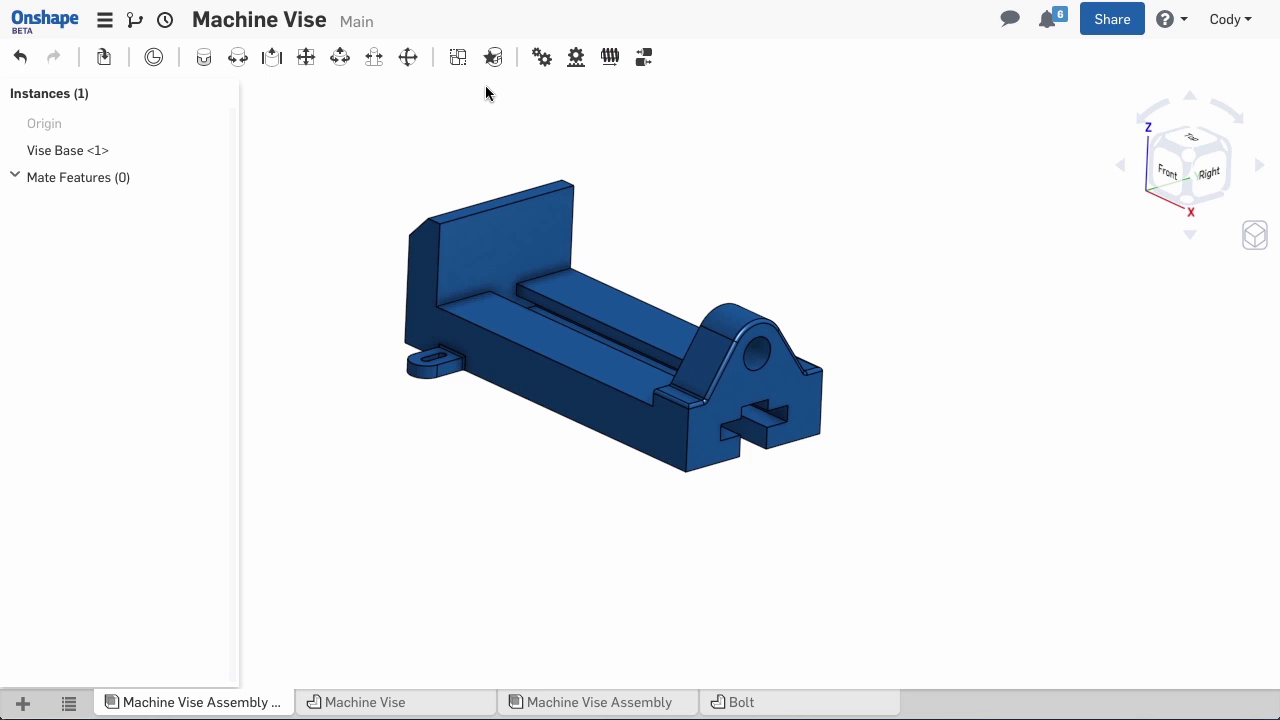
right_click(502, 240)
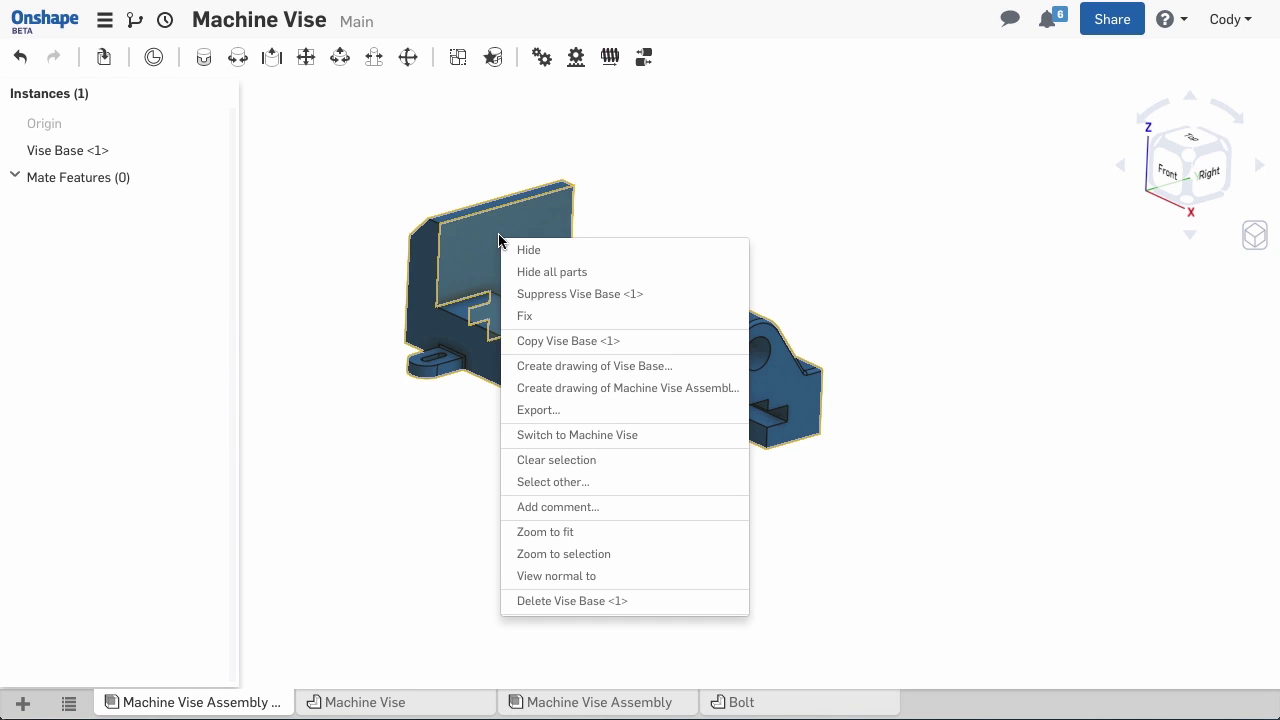
click(571, 316)
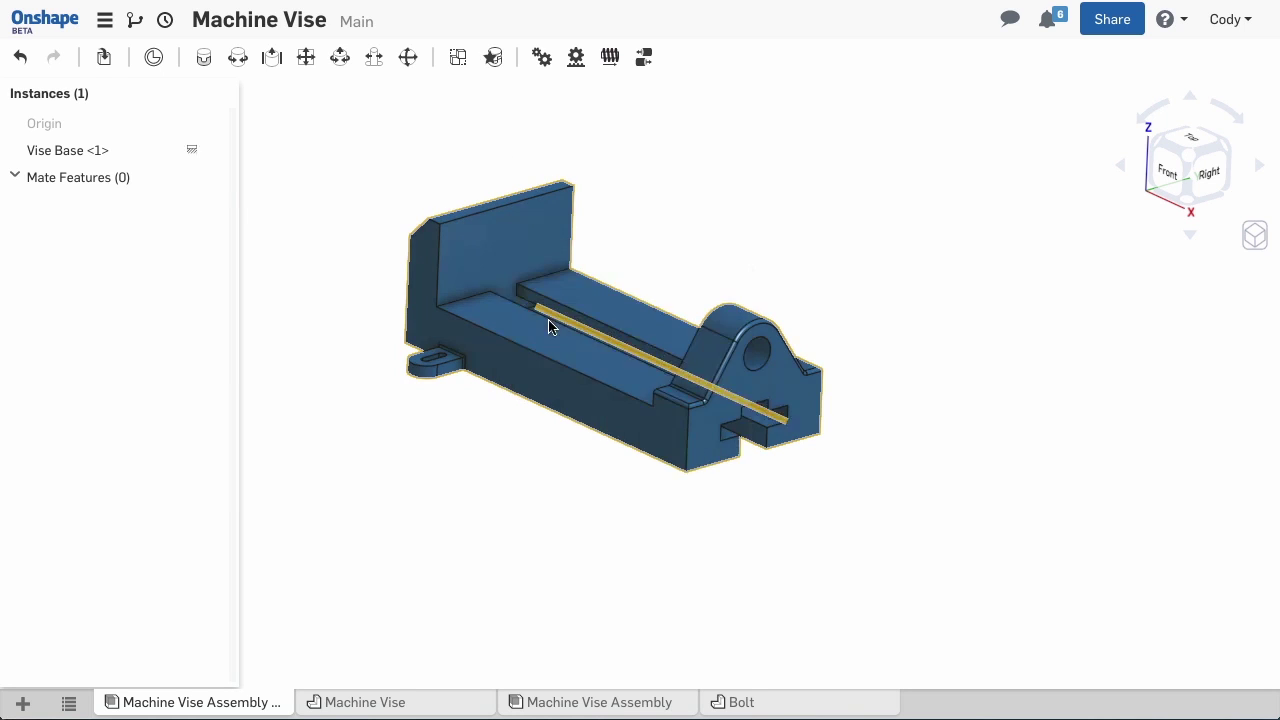
Insert one Jaw, one Shaft and one Spindle, placing each in open space around the vise base.
scroll(551, 329, down, 5)
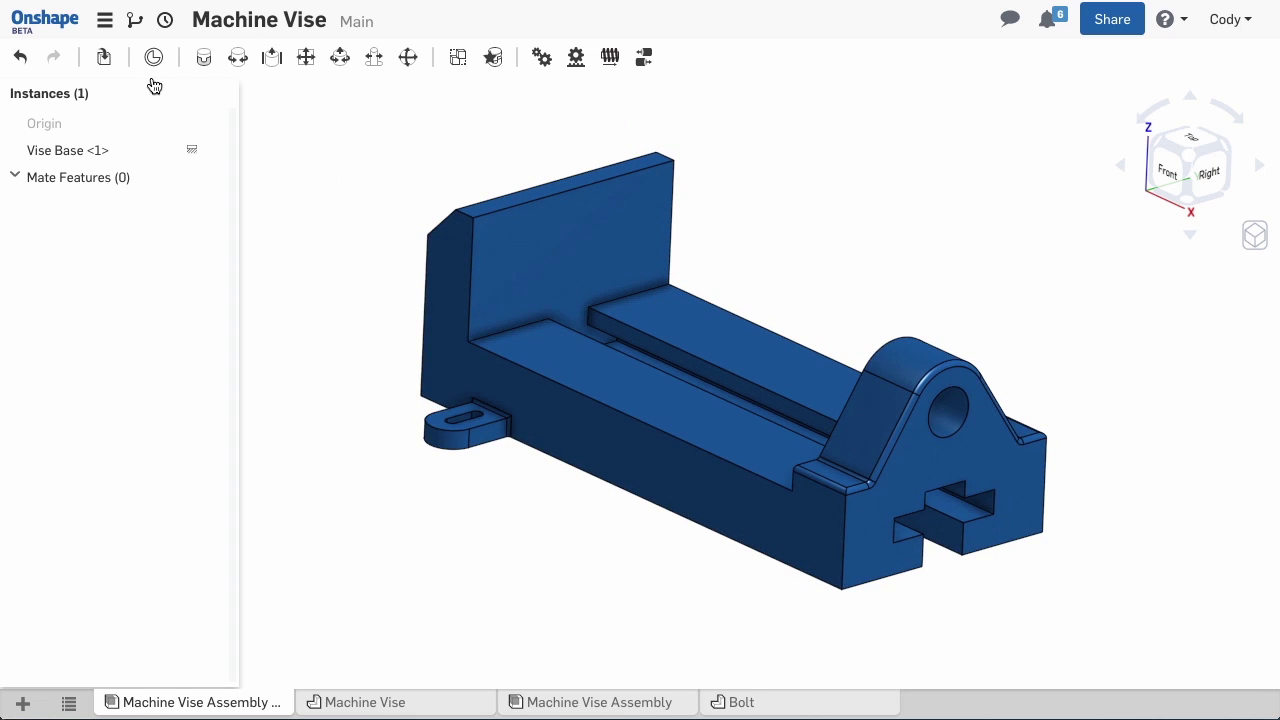
click(104, 57)
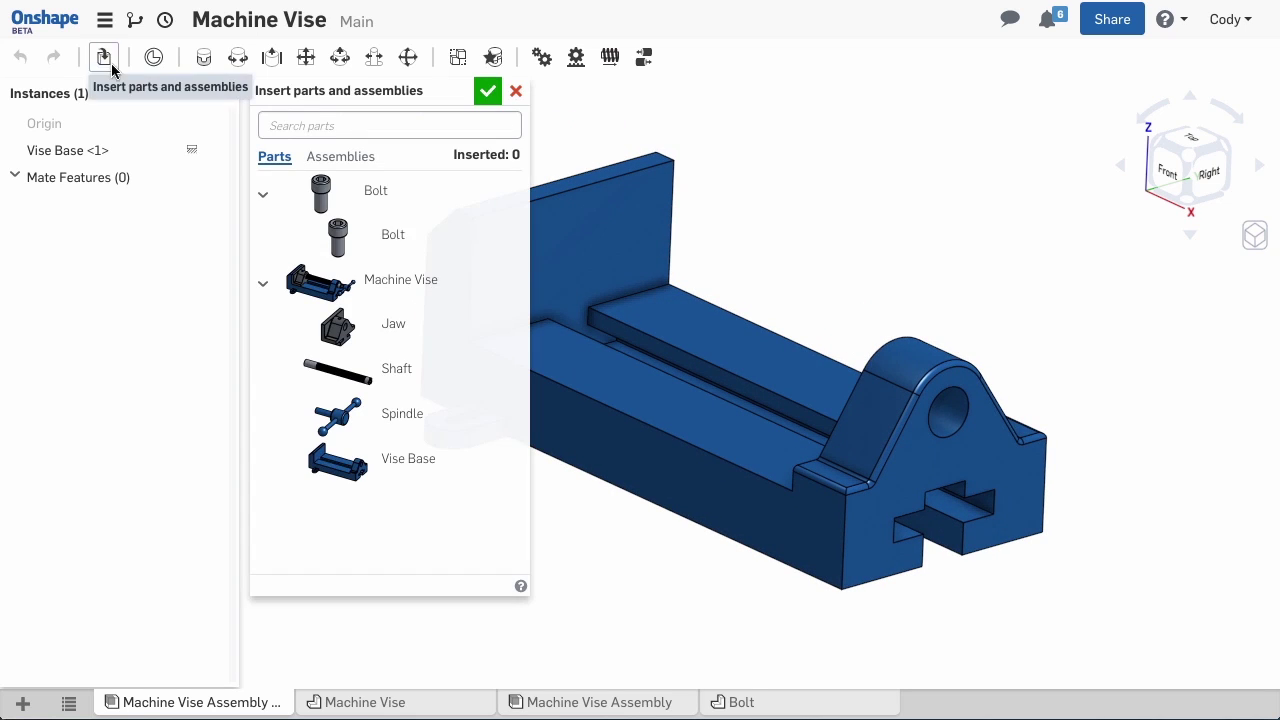
click(390, 328)
click(928, 204)
click(406, 375)
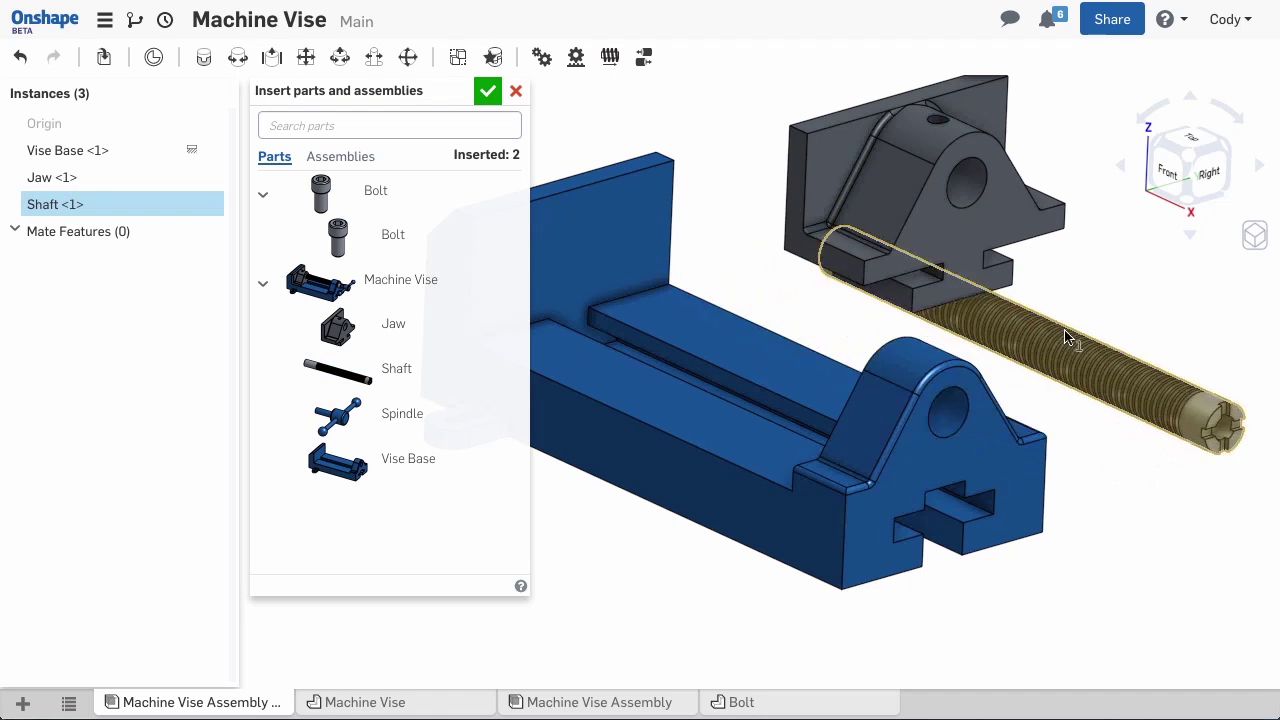
scroll(1116, 352, up, 2)
click(1230, 372)
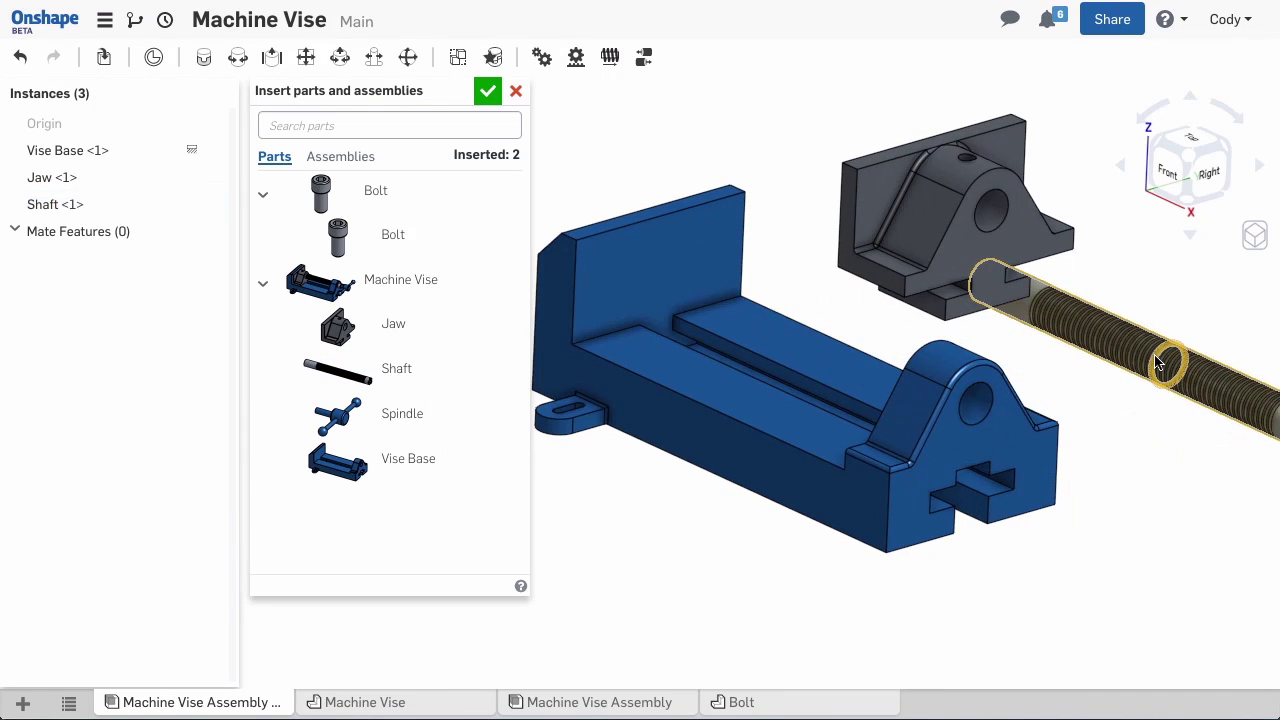
click(400, 413)
click(1195, 540)
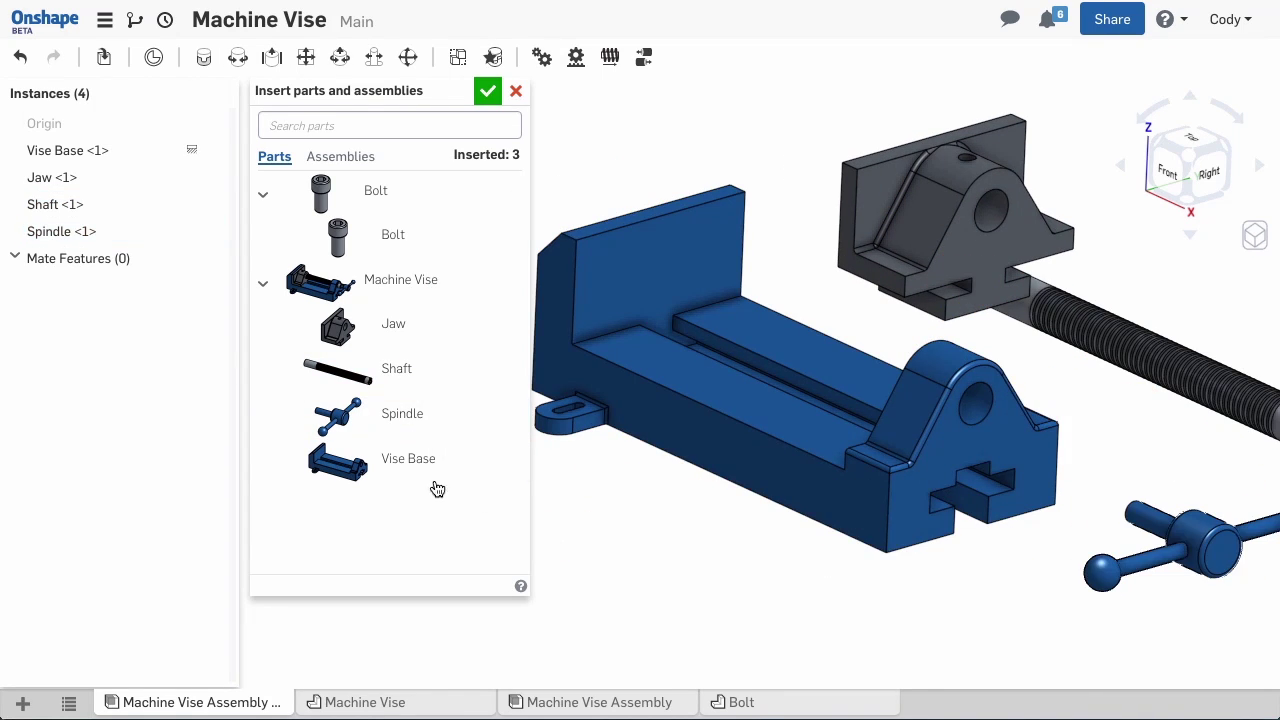
Insert two Bolt parts in front of the vise base near its mounting tab, and finish inserting parts.
click(378, 246)
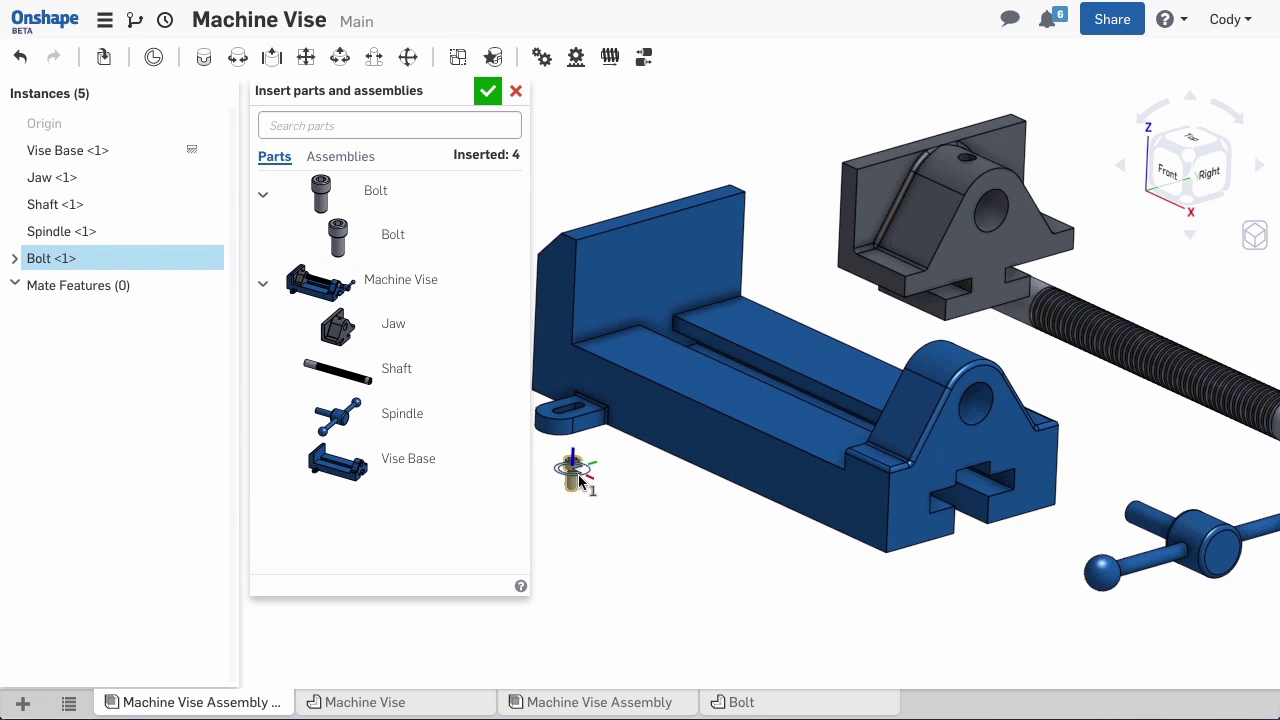
click(579, 481)
click(387, 237)
click(636, 500)
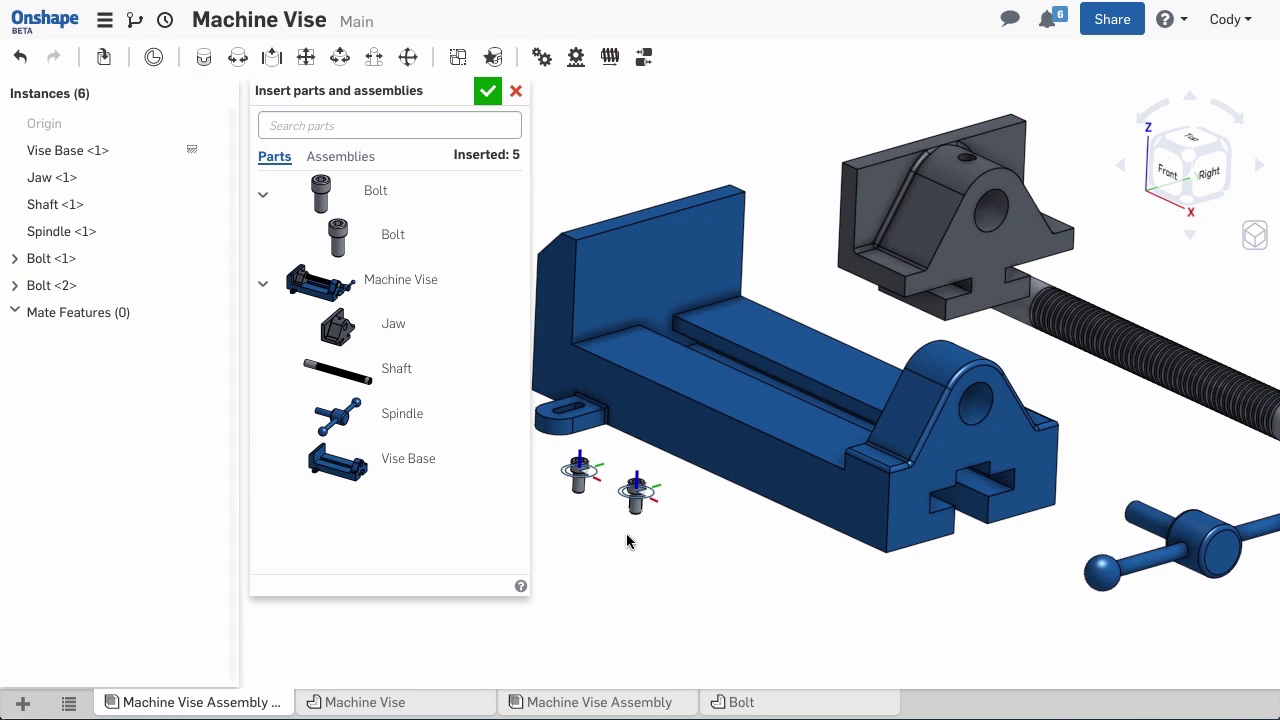
click(488, 93)
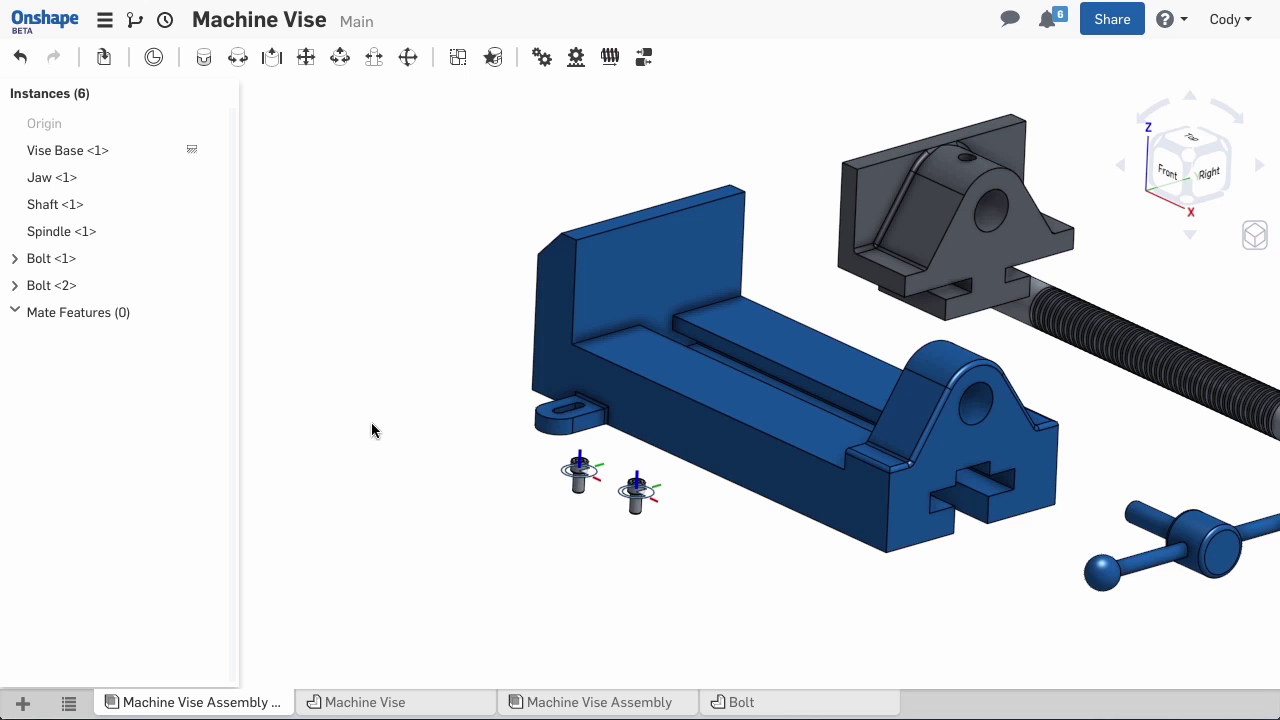
Fit the whole assembly in view and hide the mate connectors shown on the bolts.
key(f)
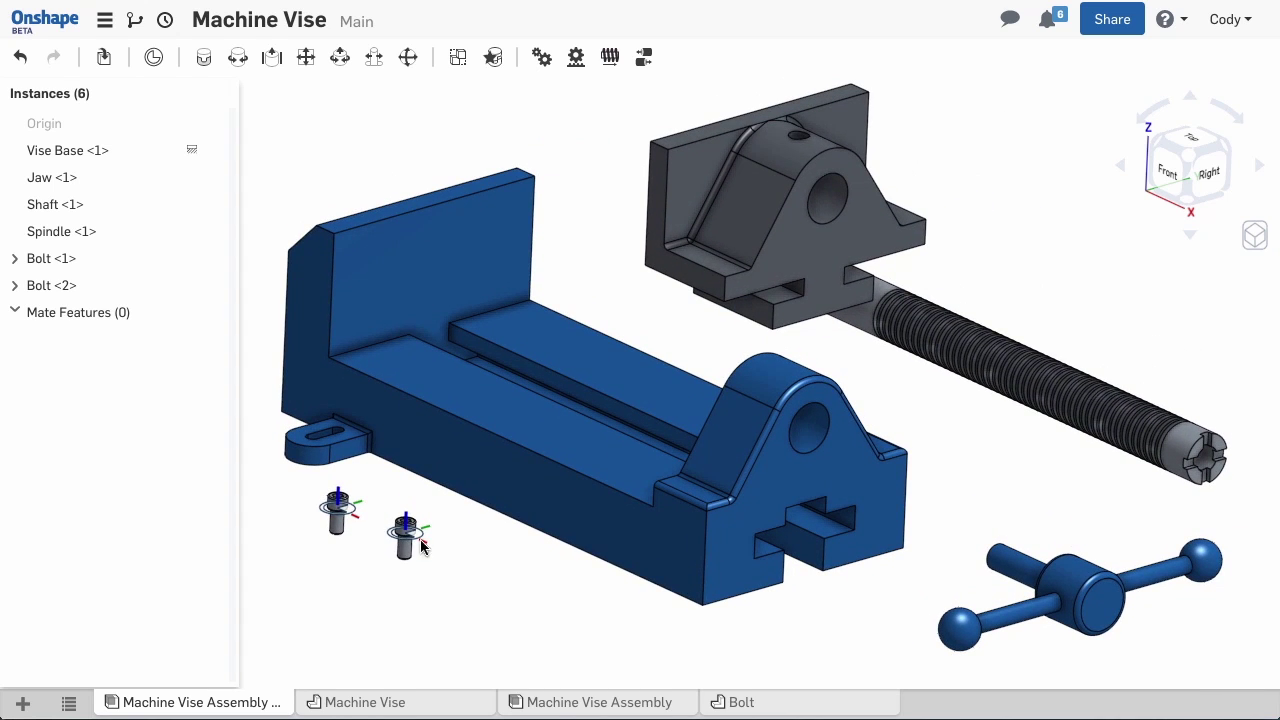
right_click(421, 545)
click(500, 568)
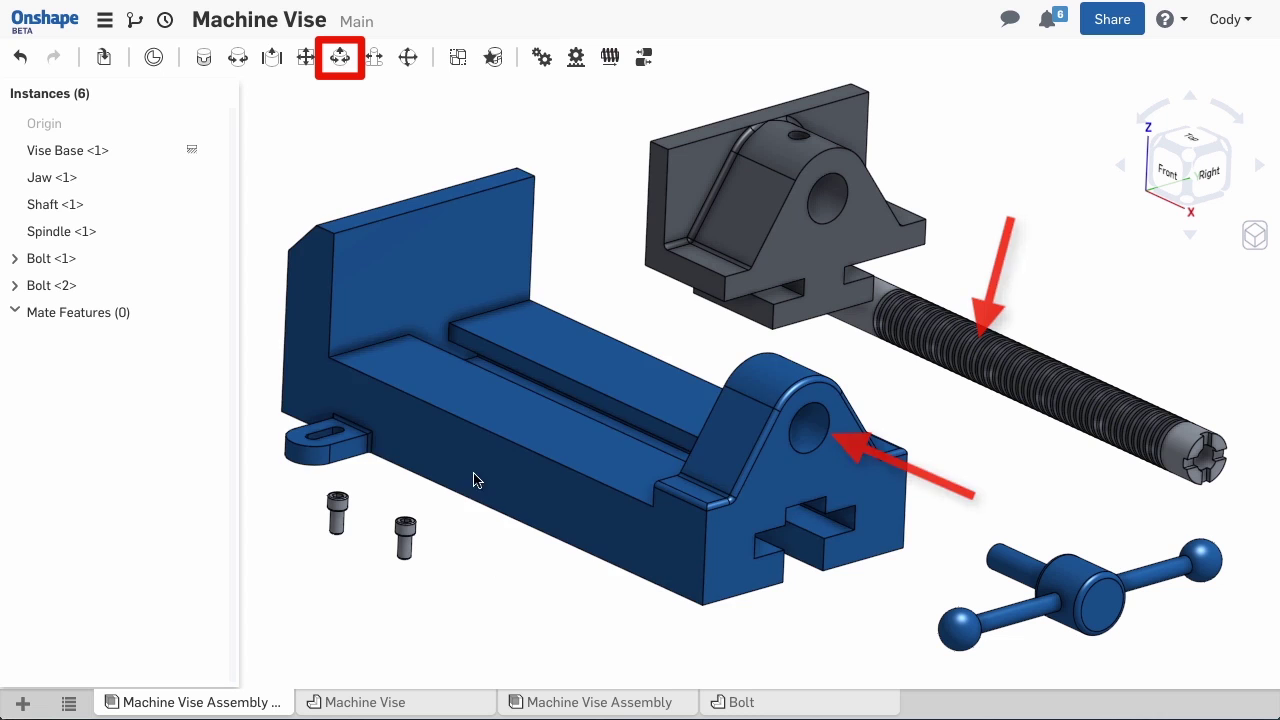
Add a Cylindrical mate between the vise base's round hole and the shaft's plain end, and slide the shaft to test it.
click(340, 58)
right_drag(623, 414, 843, 331)
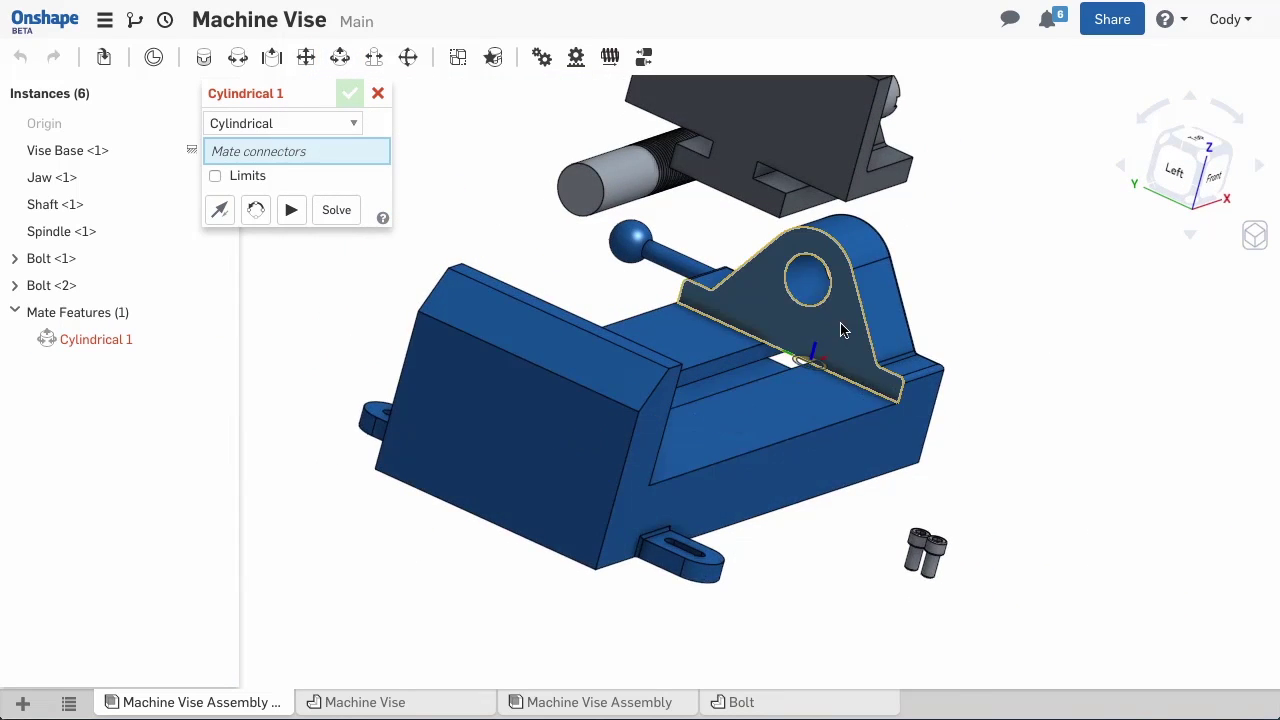
scroll(843, 331, up, 3)
click(794, 266)
scroll(794, 266, down, 3)
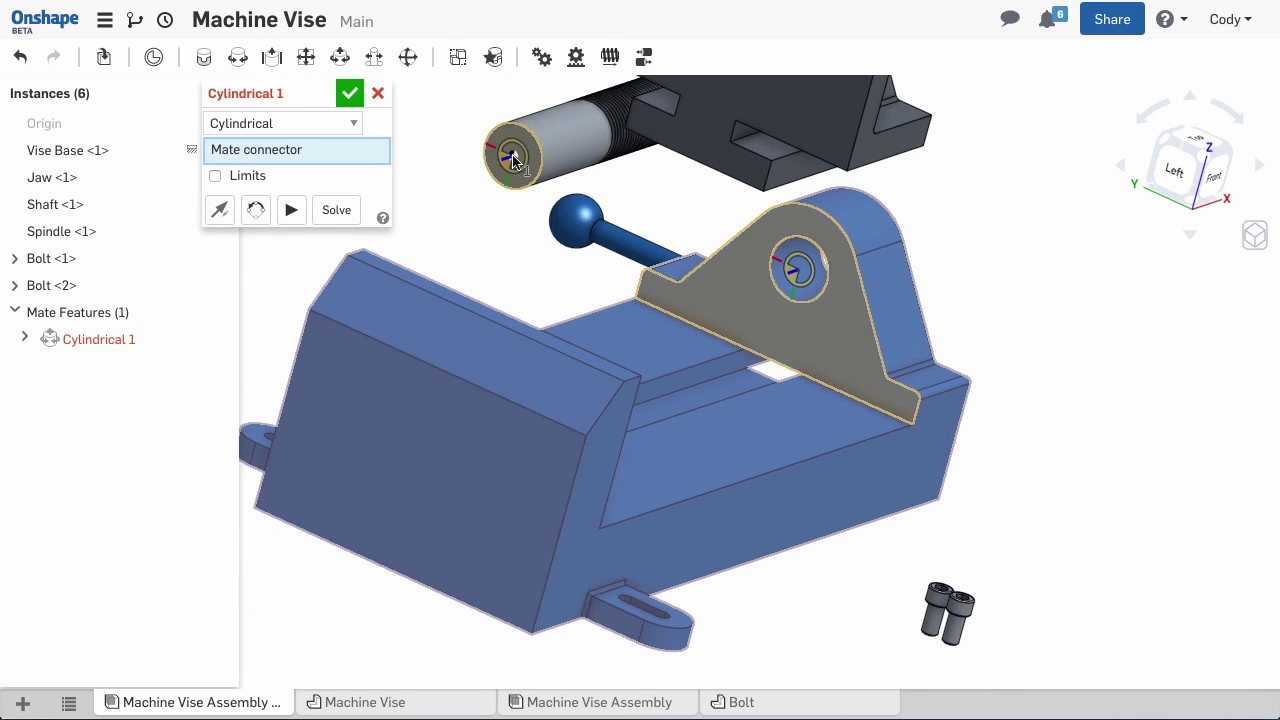
click(512, 160)
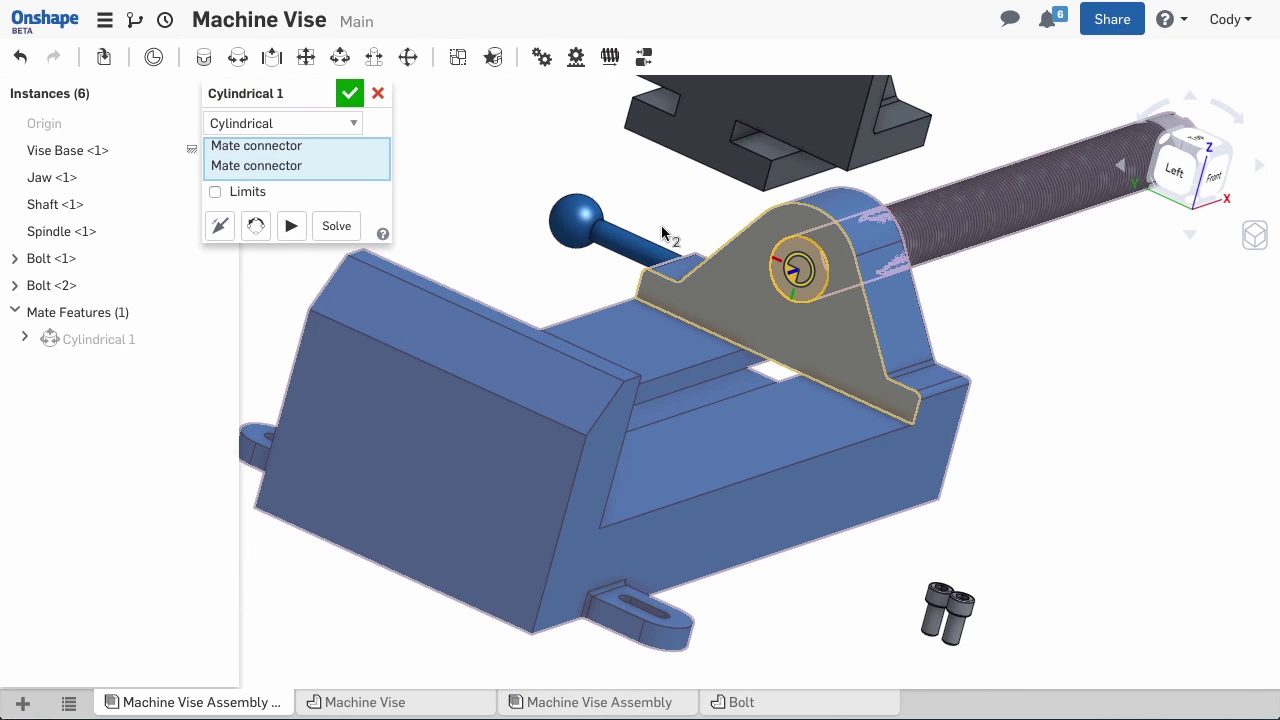
right_drag(671, 266, 546, 244)
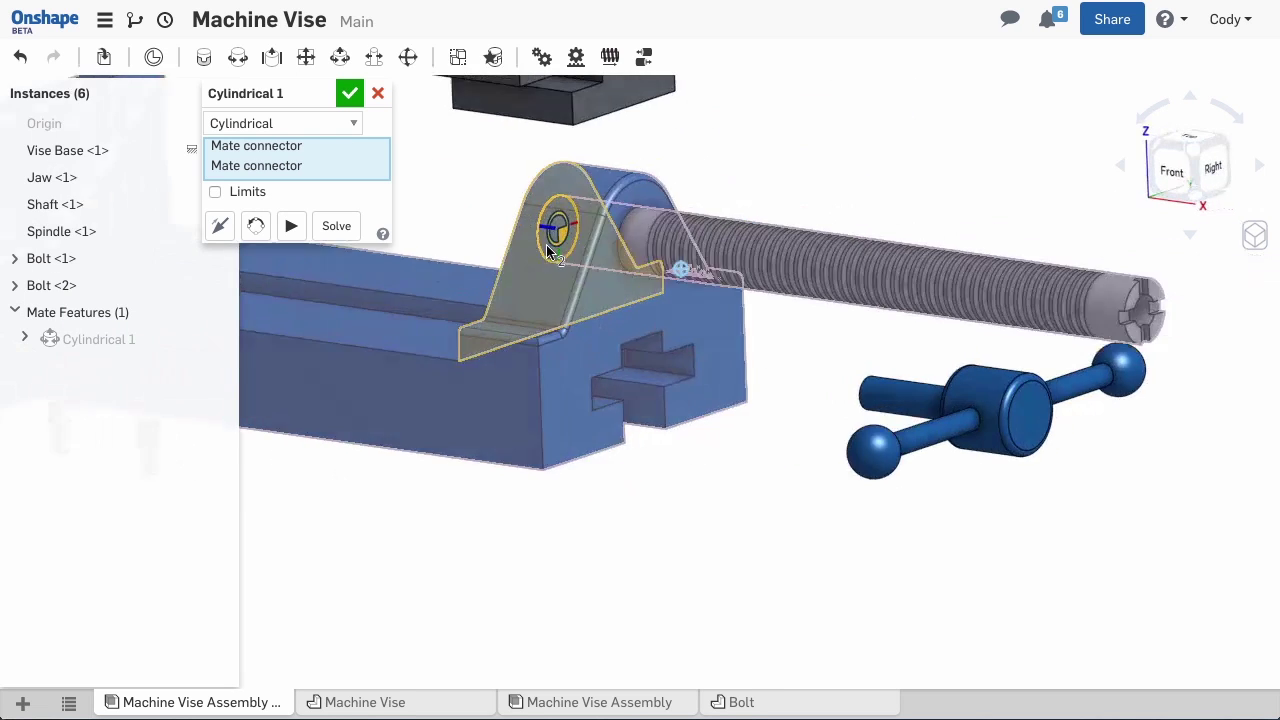
middle_drag(546, 244, 797, 381)
click(349, 94)
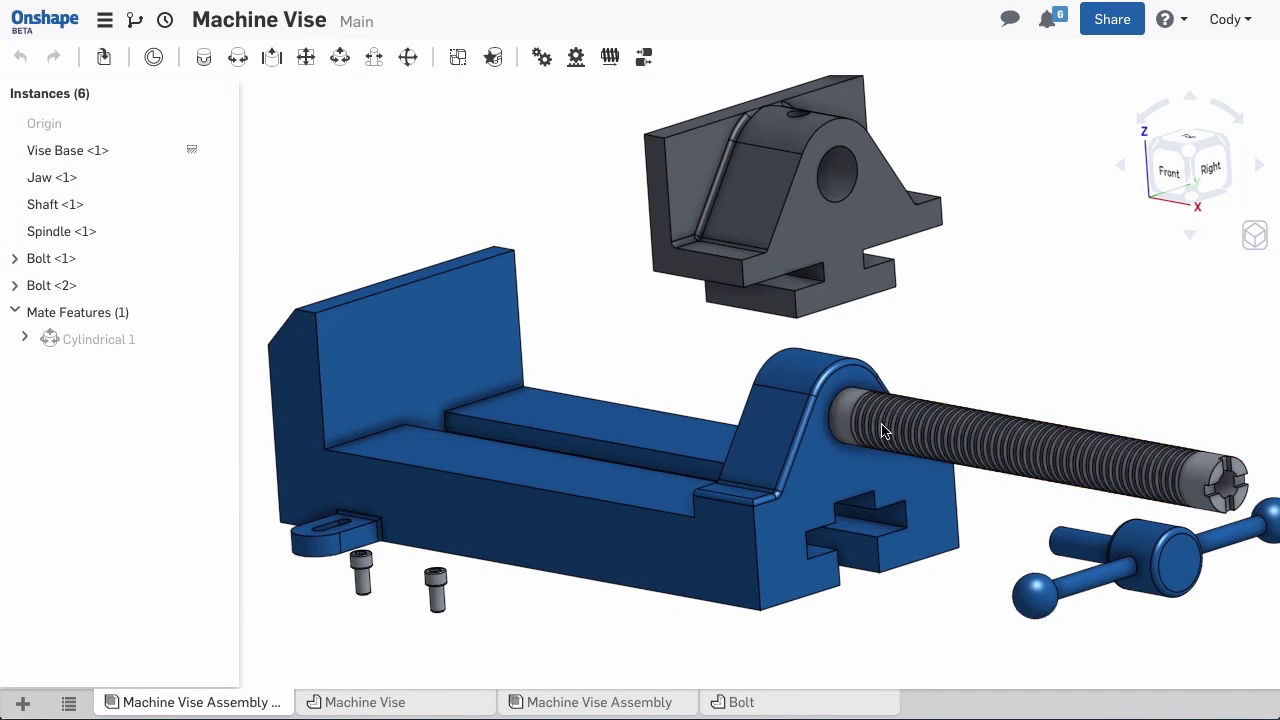
drag(693, 390, 932, 390)
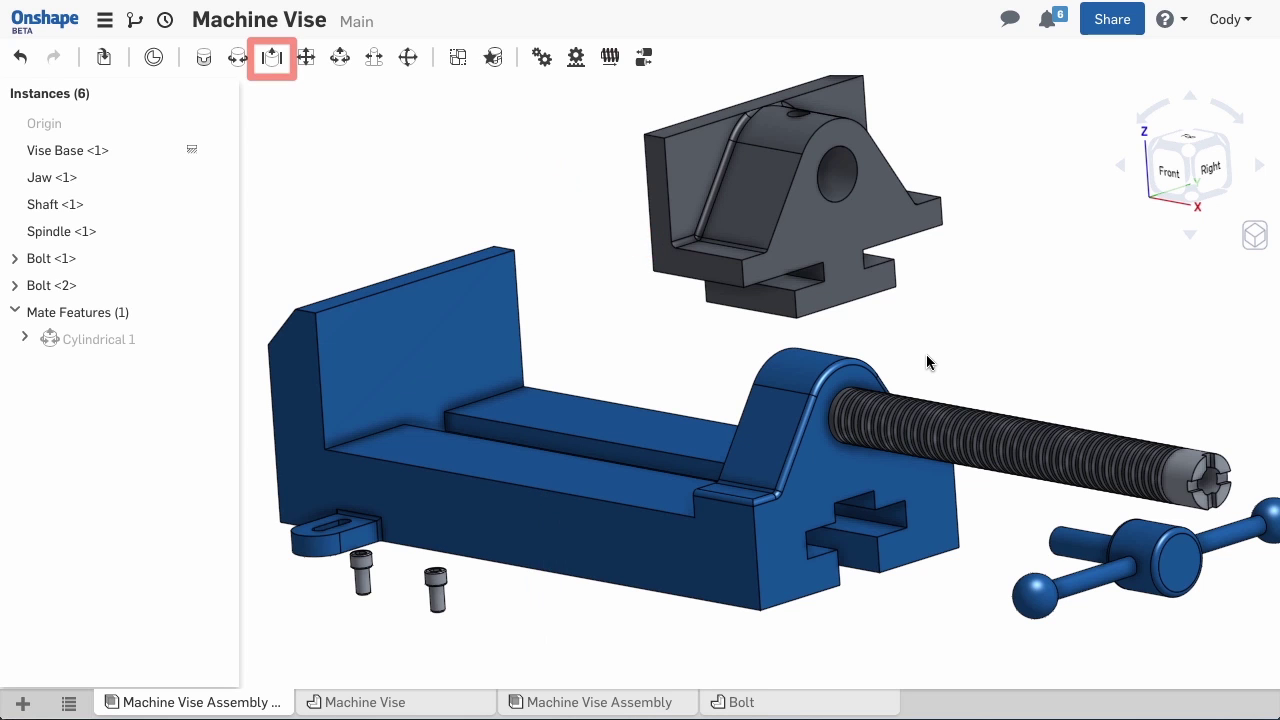
Create a Slider mate joining the midpoint of the jaw's lower side edge to the midpoint of the vise base's upper side edge.
click(270, 60)
scroll(660, 320, up, 5)
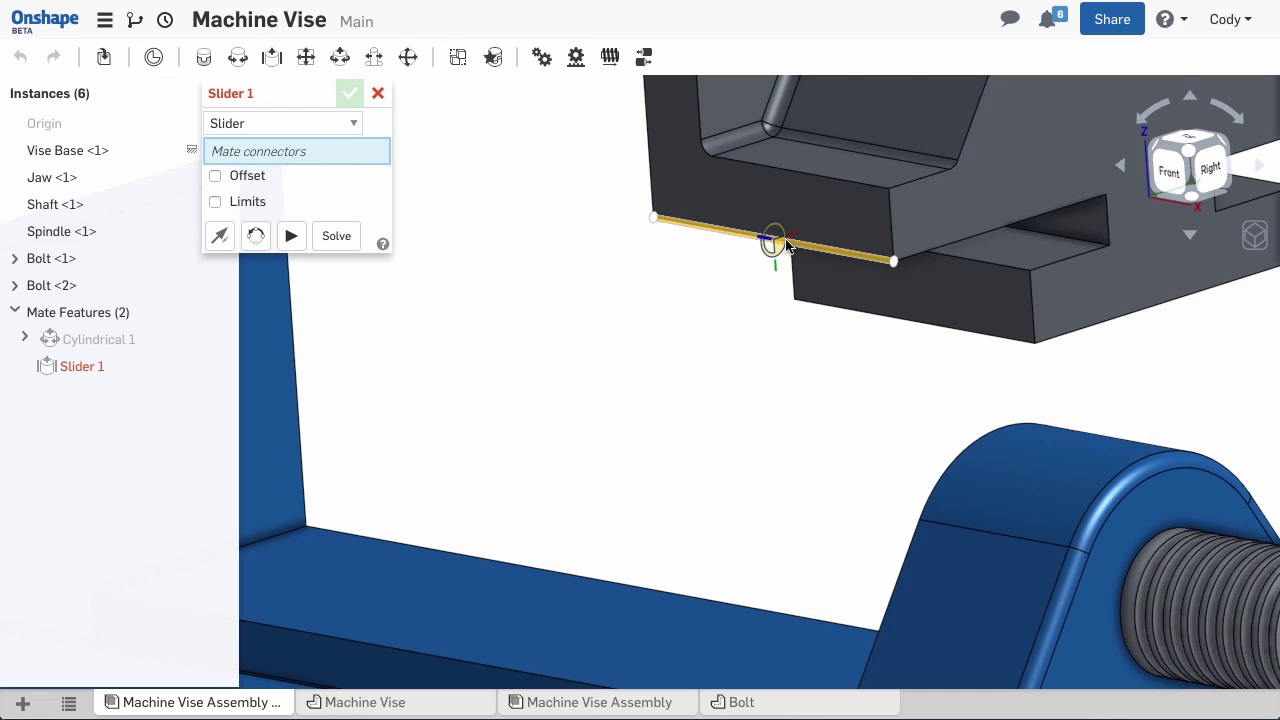
click(773, 238)
scroll(773, 238, down, 4)
scroll(735, 440, up, 10)
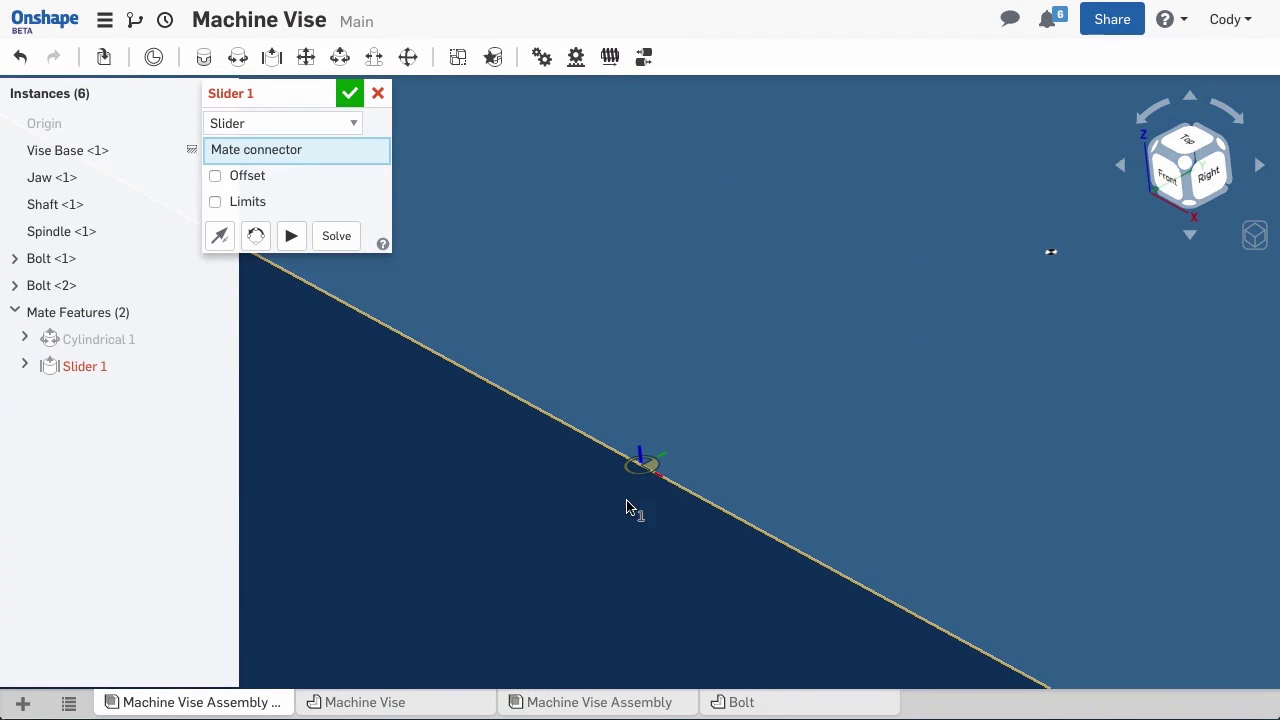
right_drag(627, 507, 714, 494)
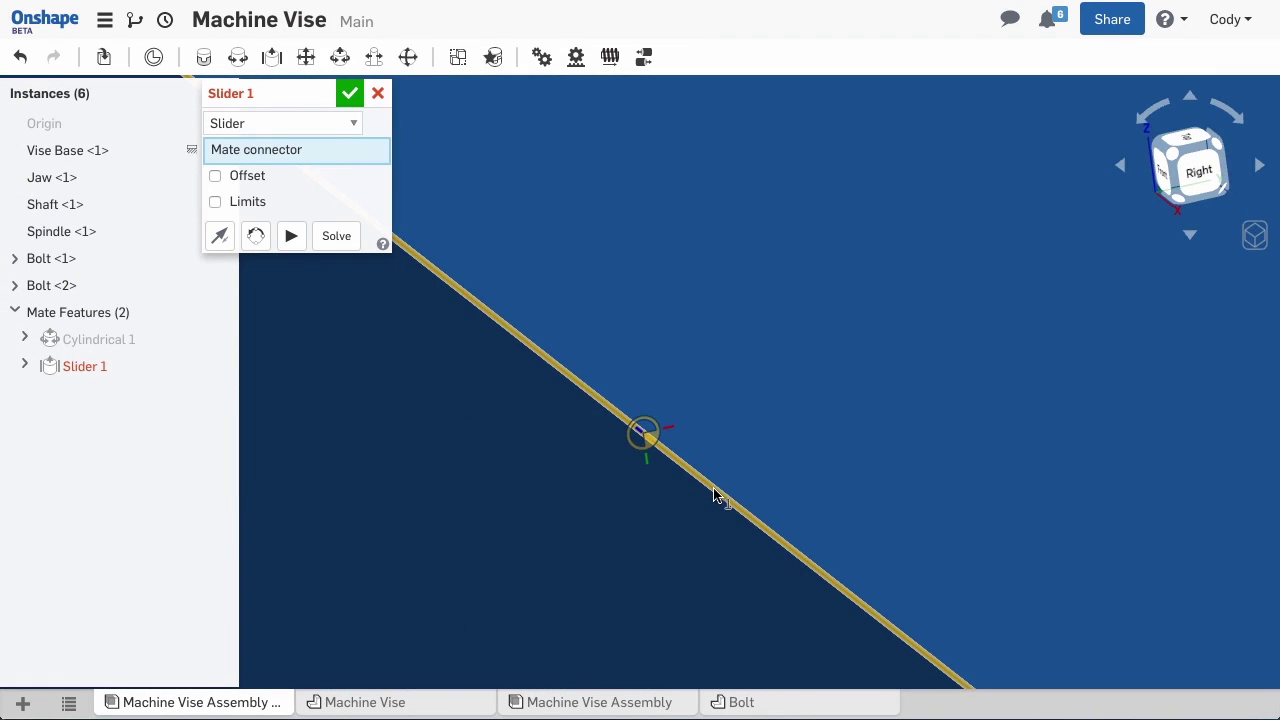
click(714, 494)
scroll(710, 490, down, 8)
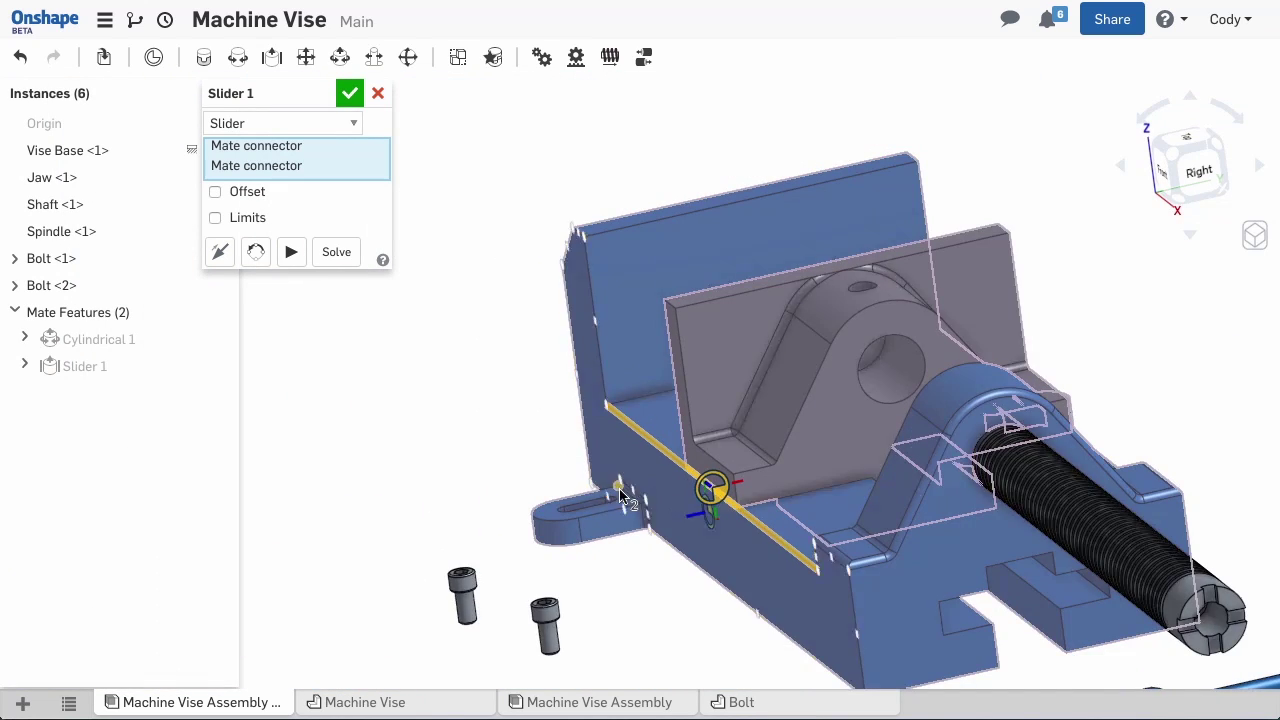
Animate the slider mate, accept it, and slide the jaw along the vise base.
right_drag(620, 494, 340, 414)
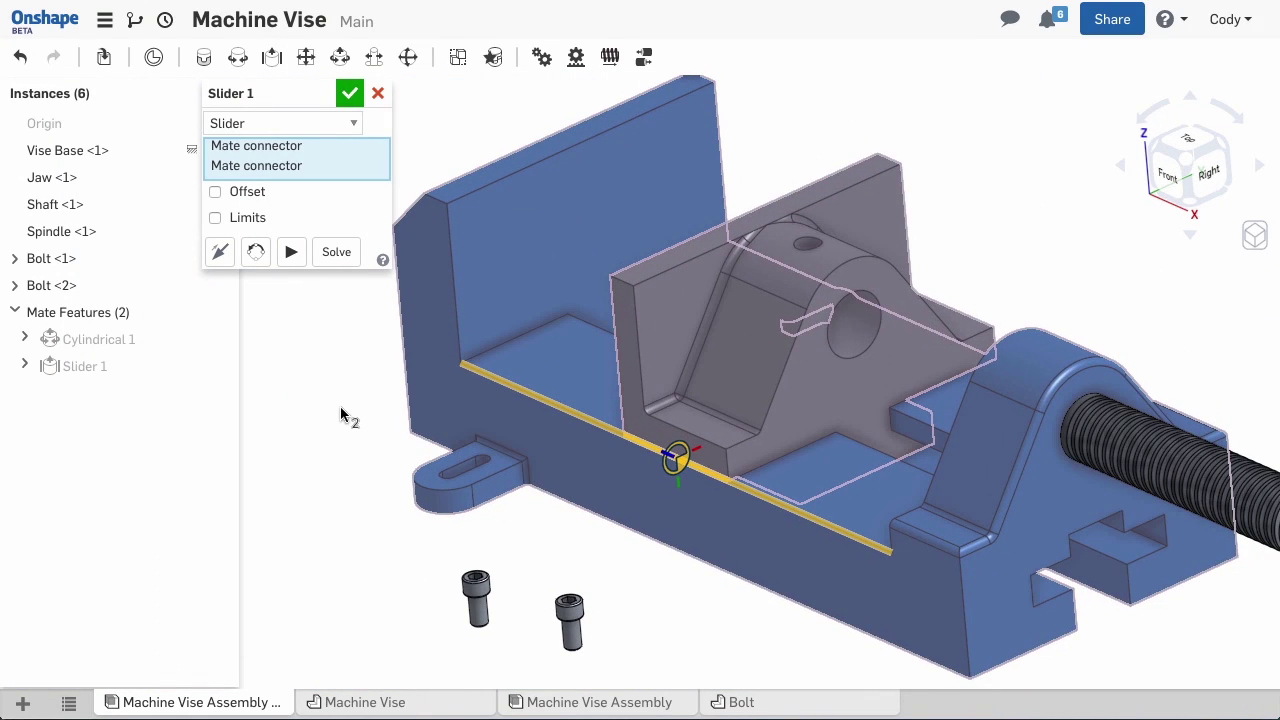
click(288, 255)
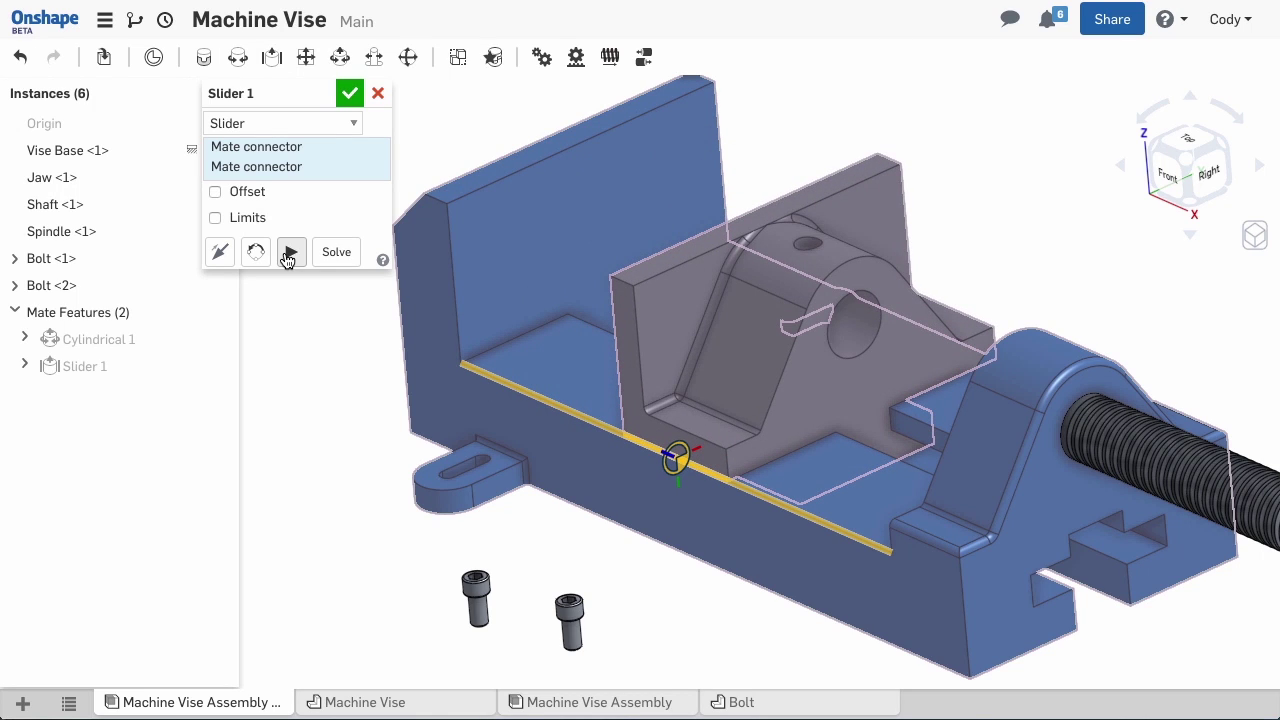
click(349, 93)
mouse_move(657, 320)
mouse_down()
mouse_move(609, 297)
mouse_move(877, 480)
mouse_move(528, 280)
mouse_move(636, 362)
mouse_up()
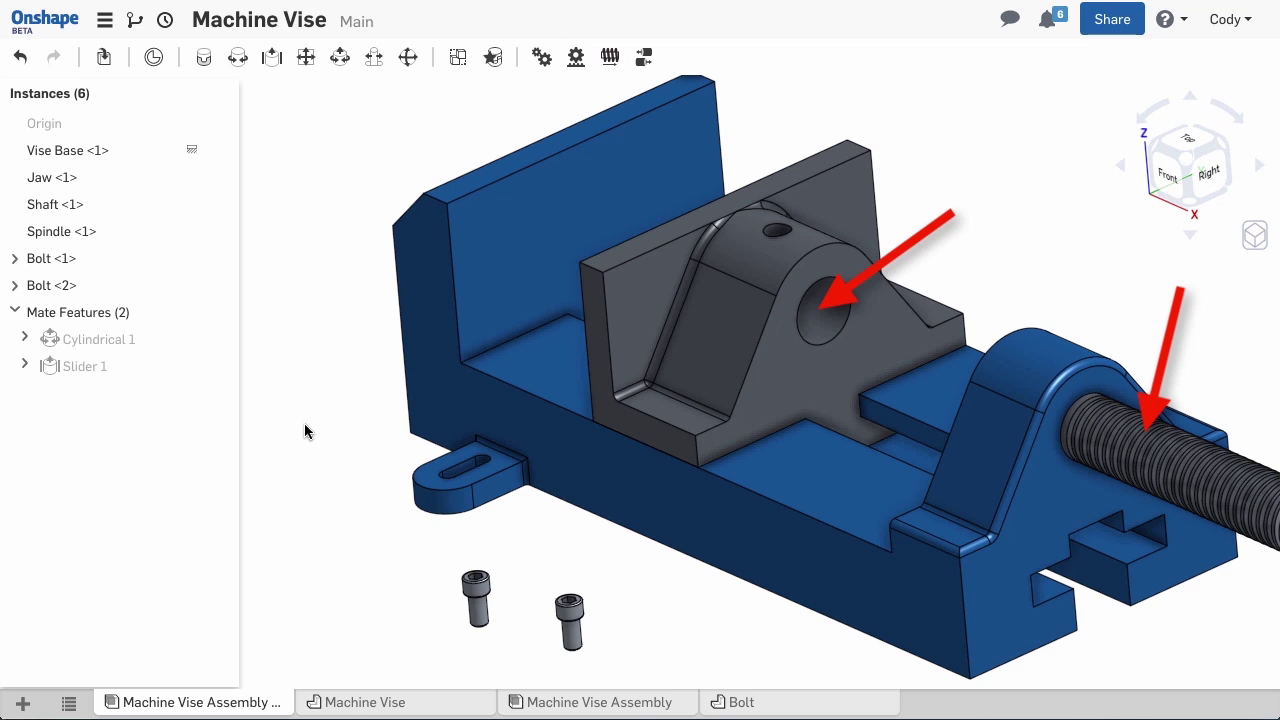
Add a Revolute mate between the inner end of the jaw's hole and the shaft's plain end, and test it by moving the jaw and shaft.
click(237, 57)
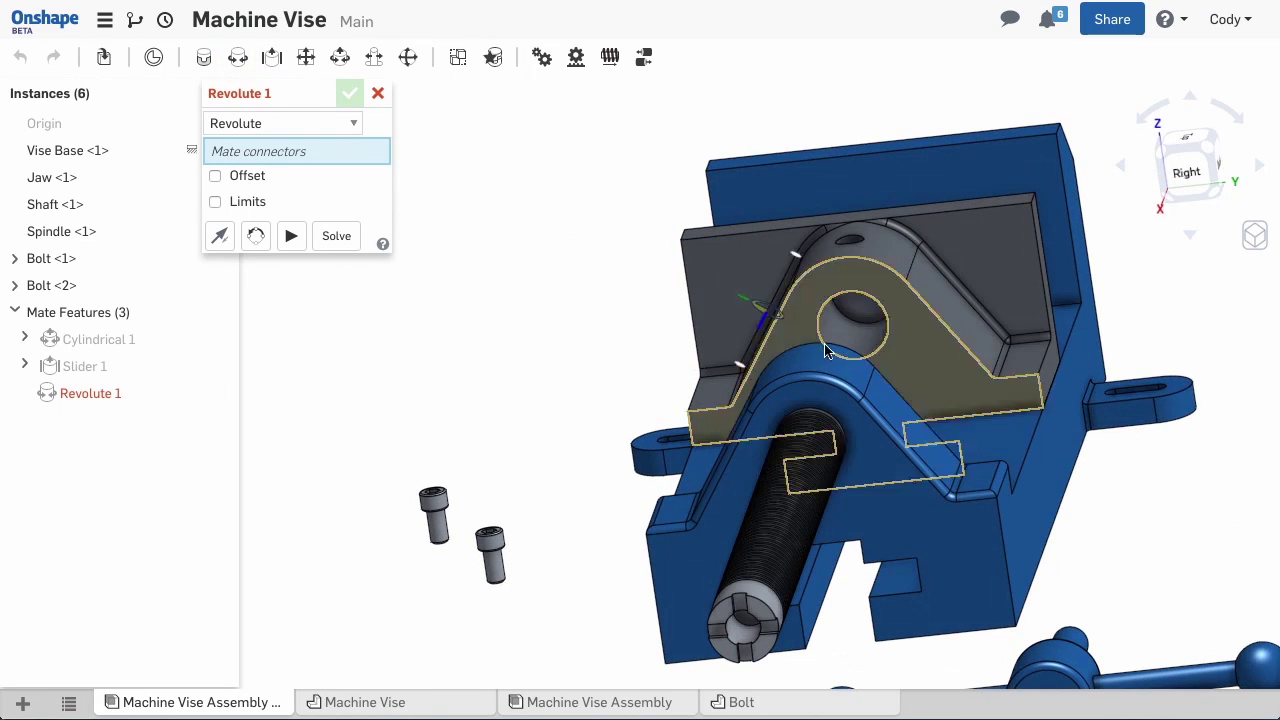
scroll(870, 280, up, 5)
click(884, 282)
scroll(801, 325, down, 5)
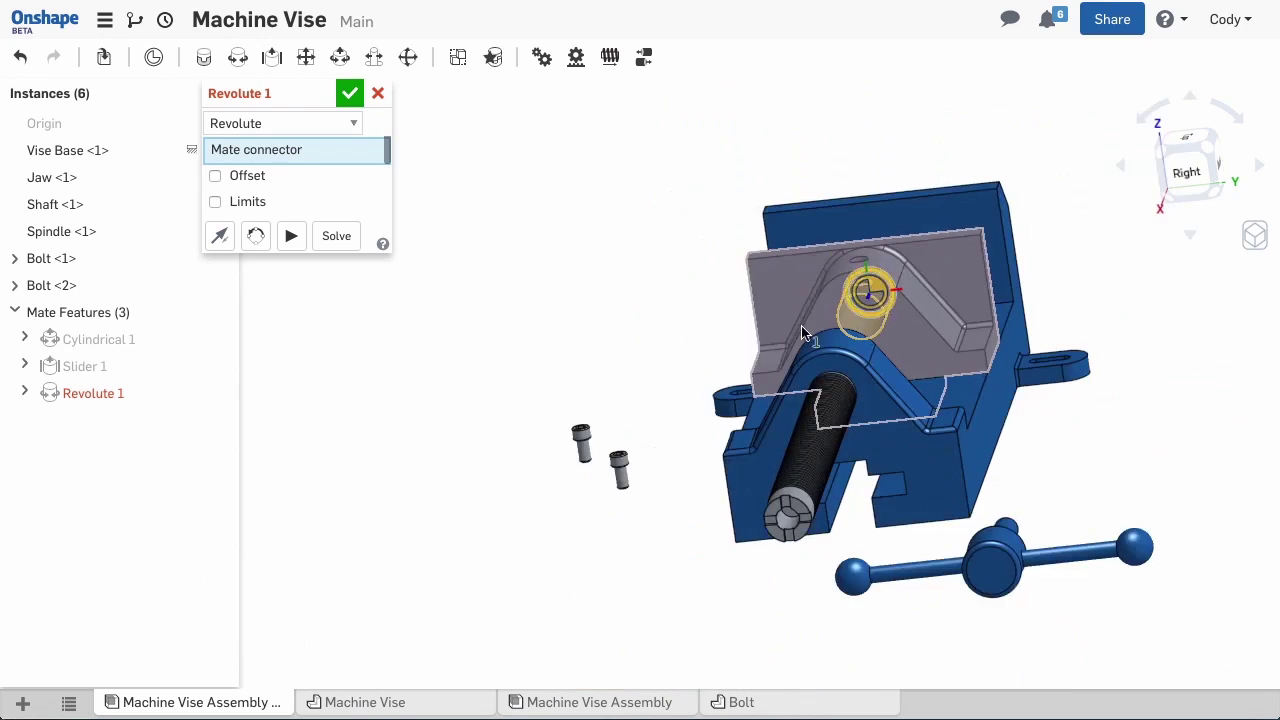
right_drag(801, 325, 959, 354)
scroll(959, 354, up, 5)
click(959, 356)
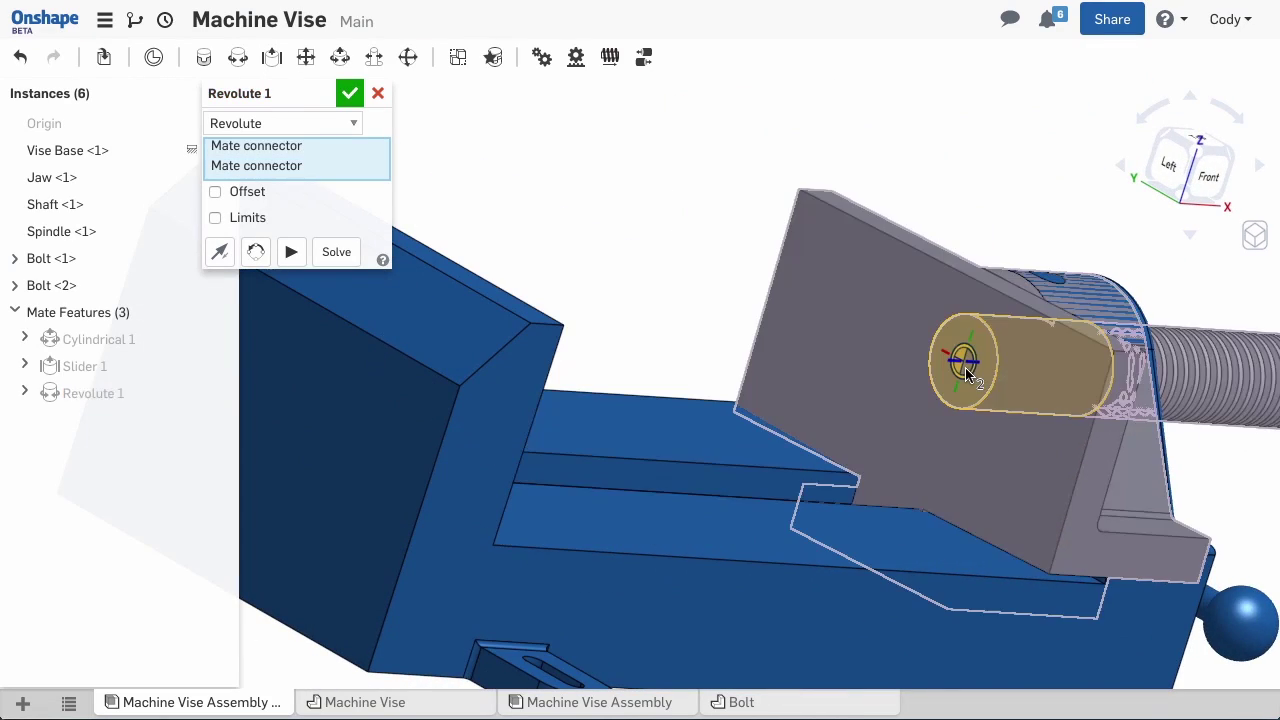
scroll(803, 302, down, 5)
right_drag(803, 302, 497, 141)
click(349, 93)
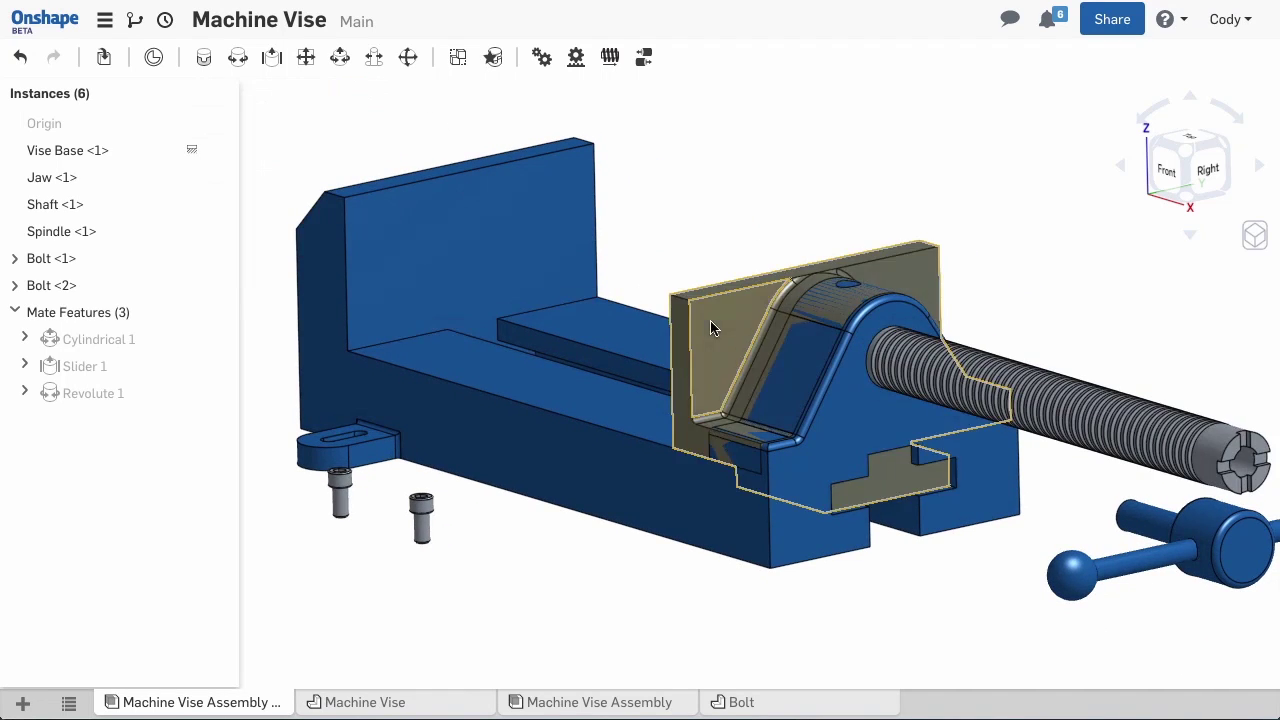
drag(711, 326, 577, 288)
drag(1078, 424, 1008, 231)
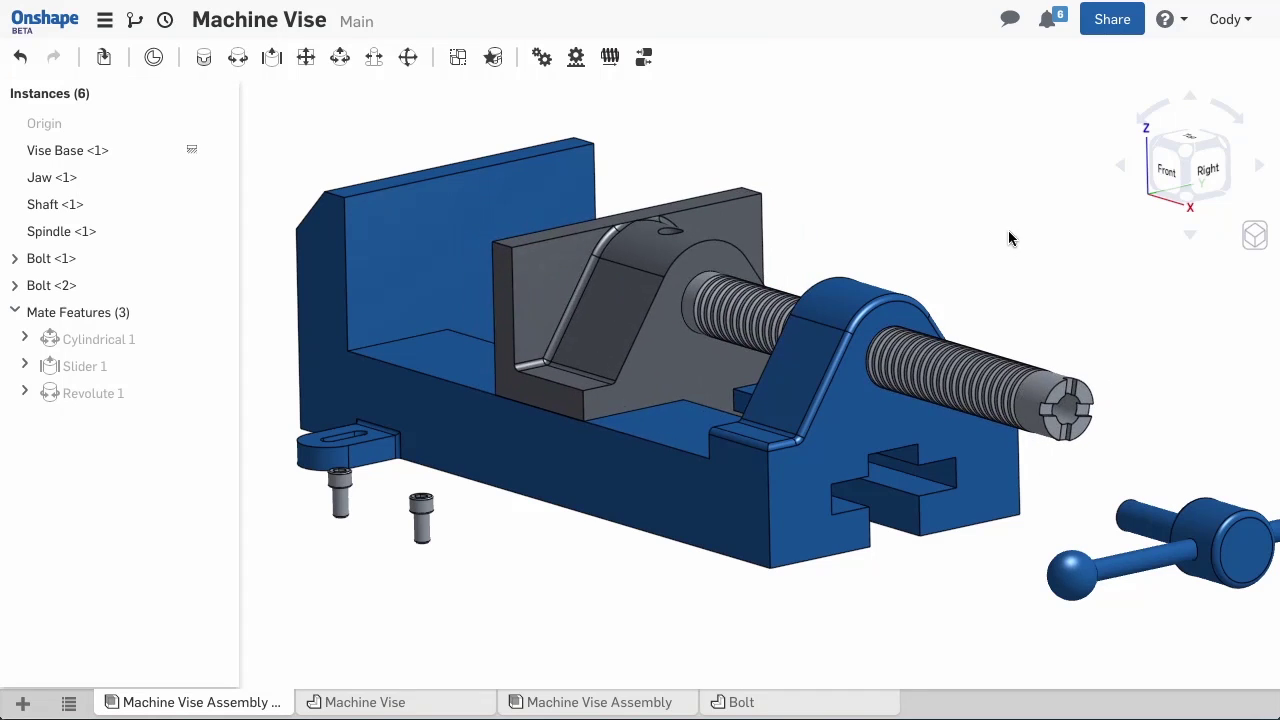
Add a Fastened mate joining the spindle to the notched outer end of the shaft, and move the spindle to test it.
middle_drag(950, 229, 943, 228)
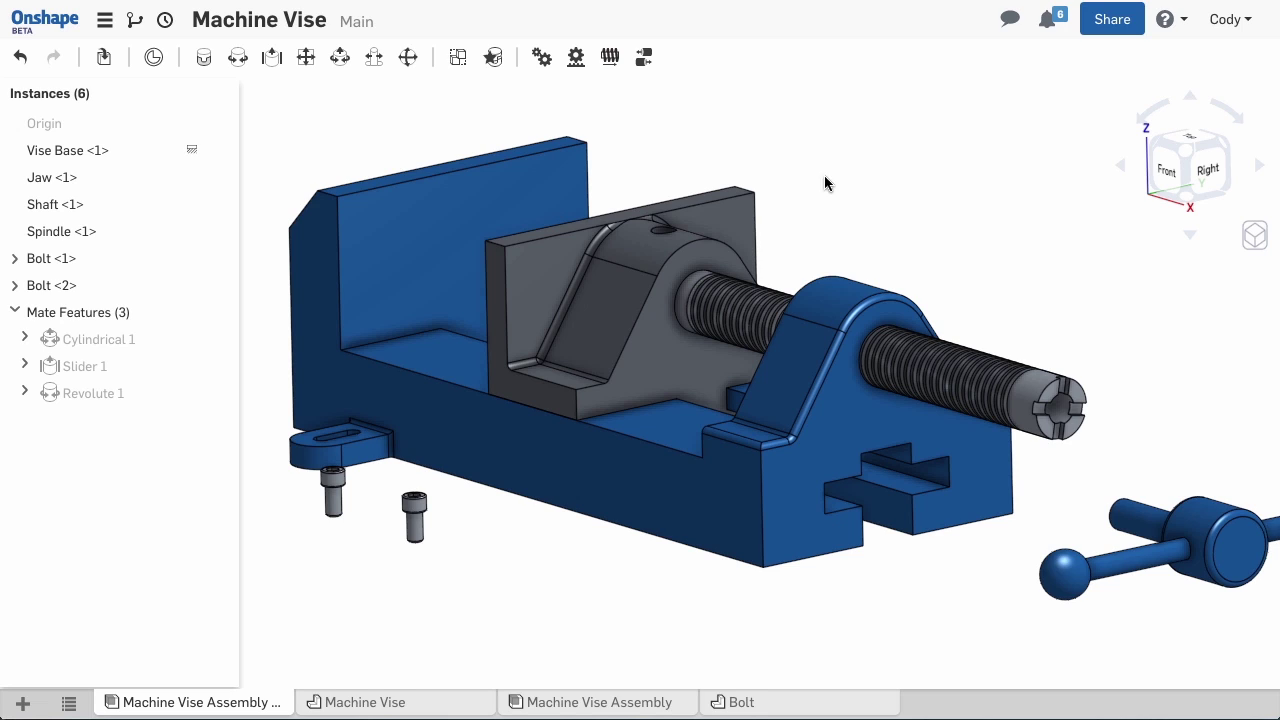
click(205, 60)
scroll(1060, 405, up, 10)
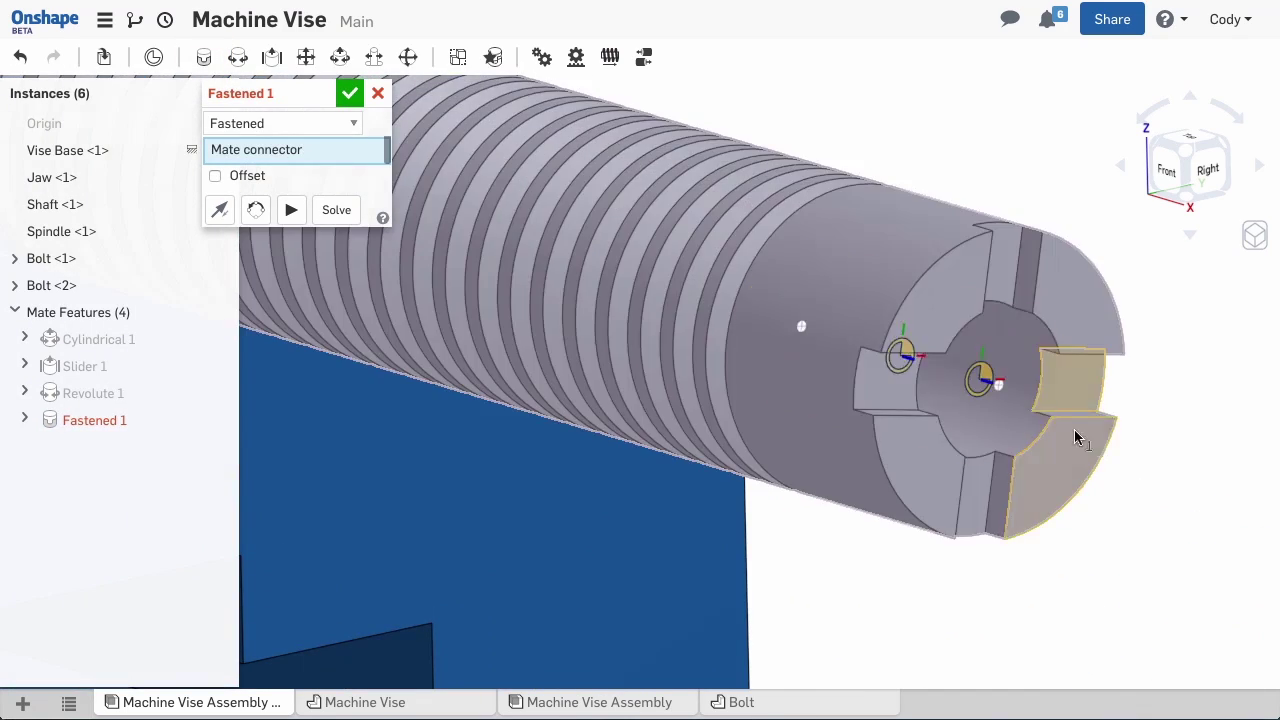
scroll(1080, 440, down, 10)
right_drag(1100, 449, 903, 337)
scroll(898, 390, up, 8)
click(900, 393)
scroll(900, 394, down, 8)
scroll(866, 378, up, 4)
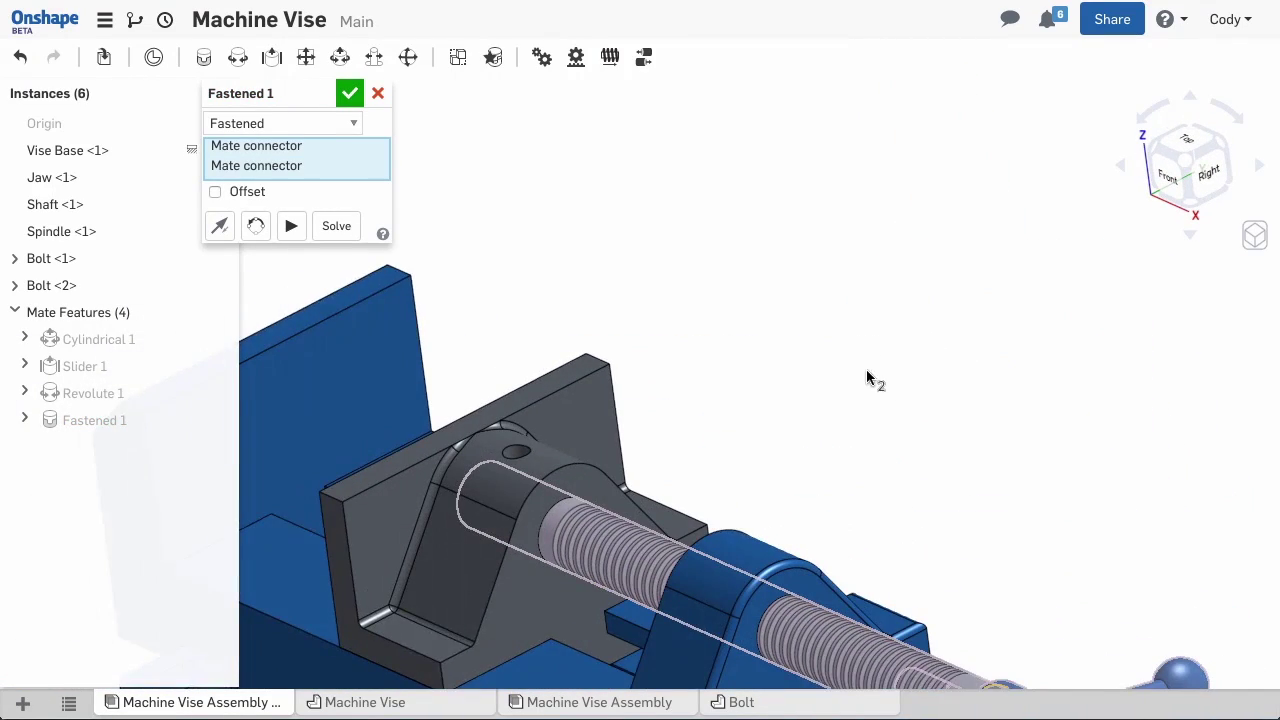
scroll(866, 378, down, 5)
click(349, 93)
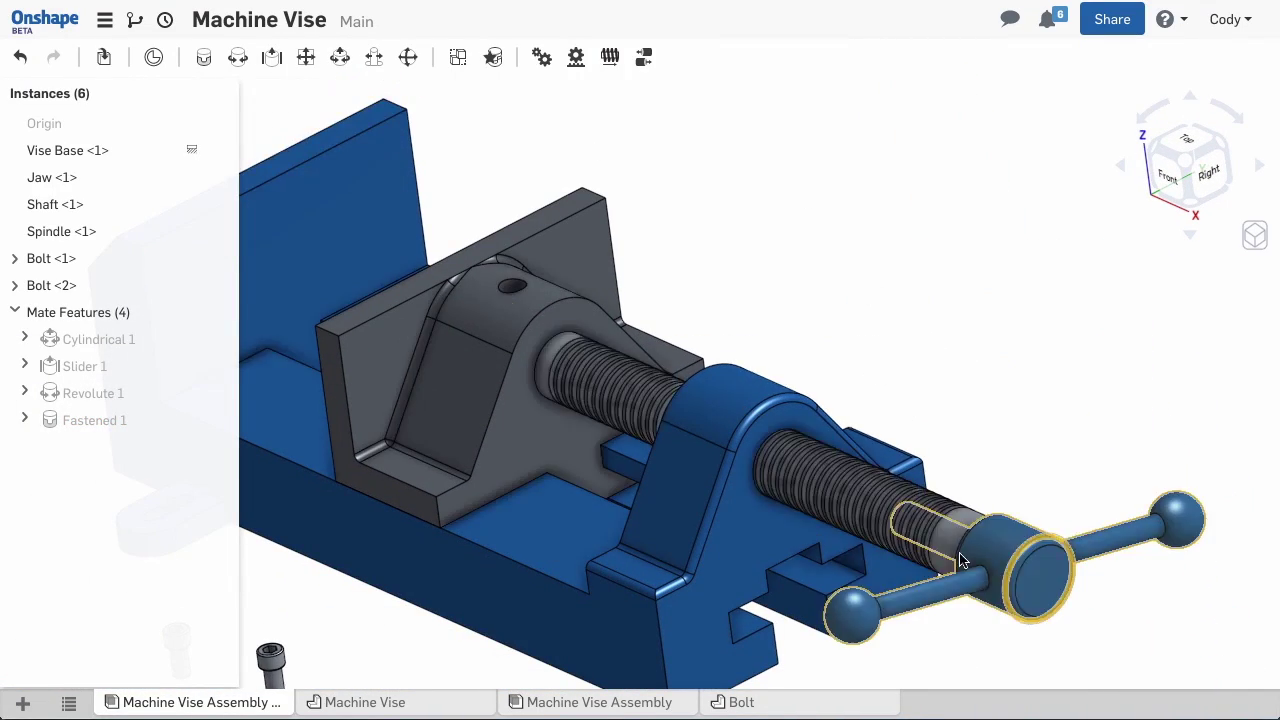
mouse_move(960, 560)
mouse_down()
mouse_move(957, 608)
mouse_move(971, 491)
mouse_move(960, 423)
mouse_move(1026, 451)
mouse_move(997, 666)
mouse_move(1022, 624)
mouse_move(957, 634)
mouse_move(940, 575)
mouse_up()
Create a Pin slot mate between the underside of the first bolt's head and the outer end of the vise base's near mounting slot.
scroll(931, 376, down, 3)
mouse_move(949, 355)
right_down()
mouse_move(926, 314)
mouse_move(963, 318)
mouse_move(945, 325)
right_up()
middle_drag(945, 315, 974, 323)
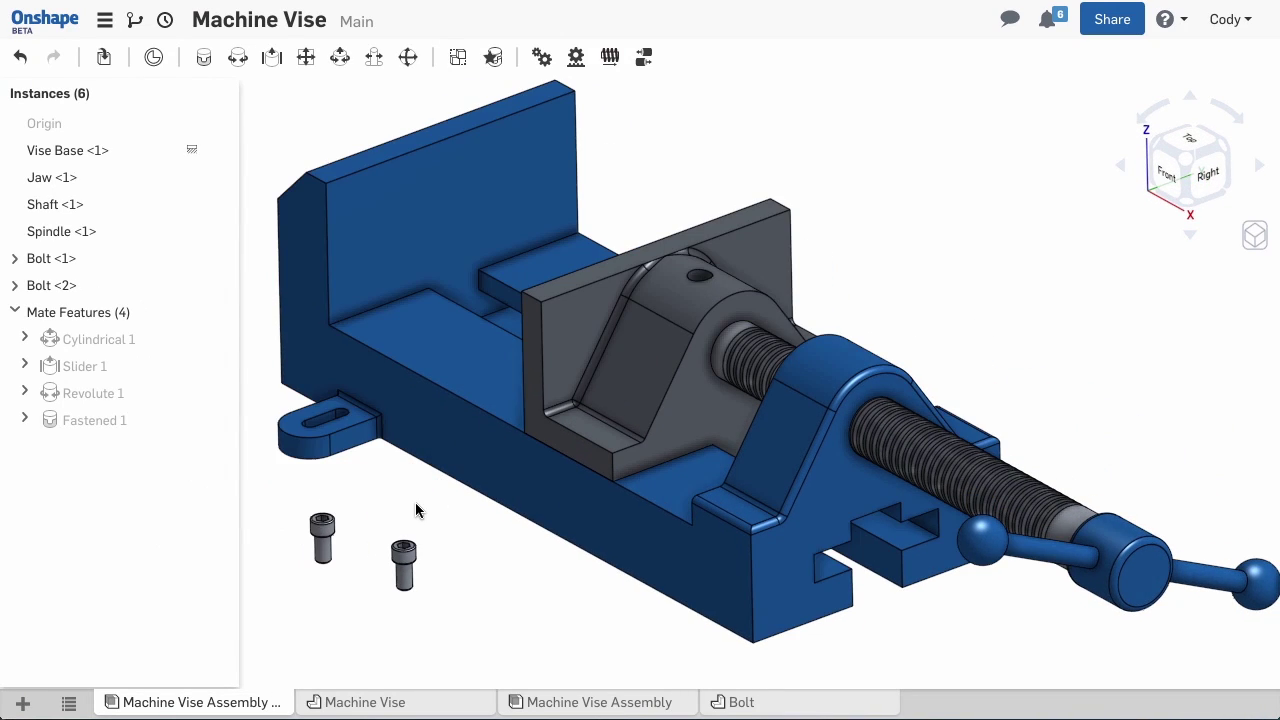
click(374, 60)
mouse_move(409, 403)
right_down()
mouse_move(390, 474)
mouse_move(383, 416)
right_up()
scroll(340, 366, up, 8)
middle_drag(315, 320, 519, 436)
click(467, 403)
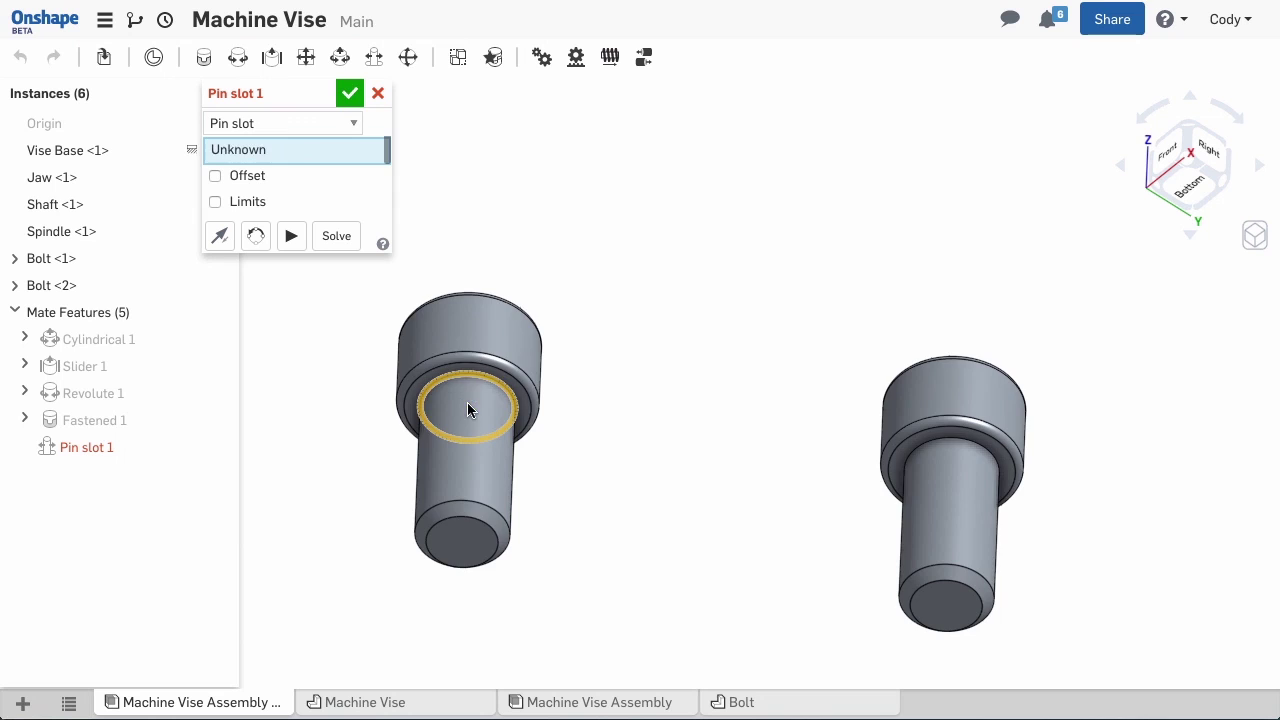
scroll(549, 454, down, 8)
right_drag(485, 484, 485, 560)
scroll(520, 425, up, 4)
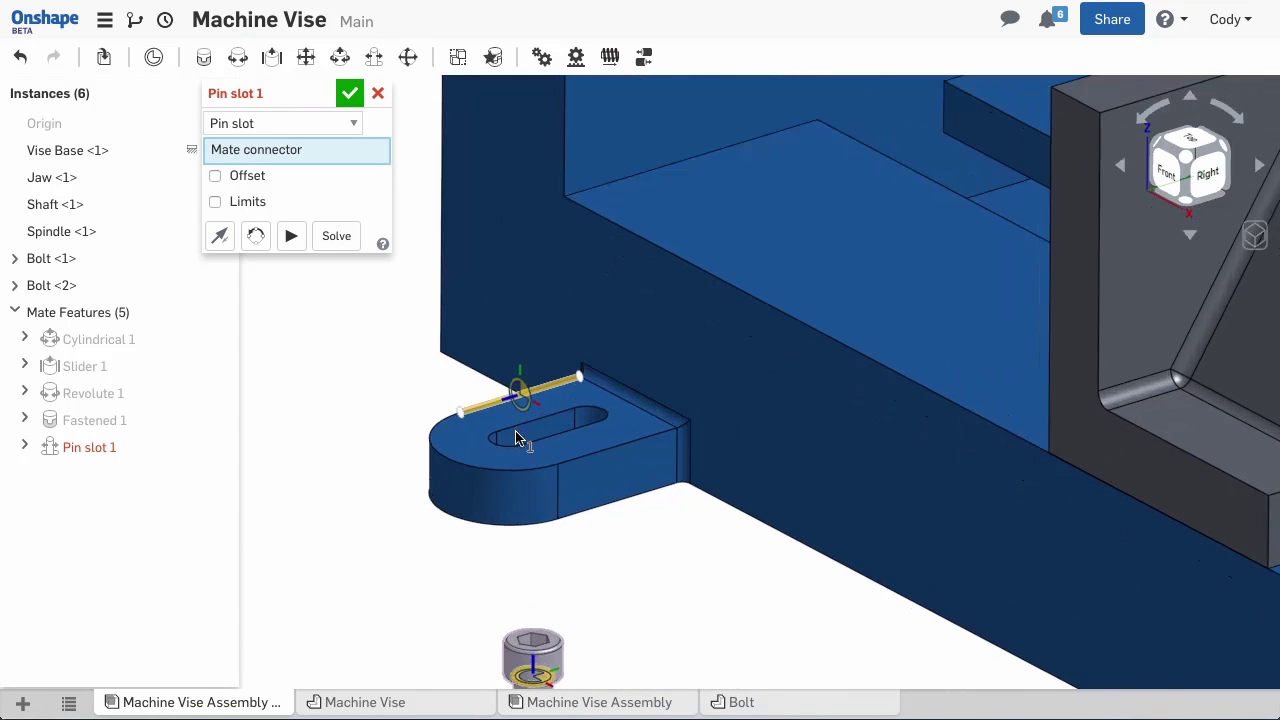
scroll(516, 438, up, 5)
click(500, 430)
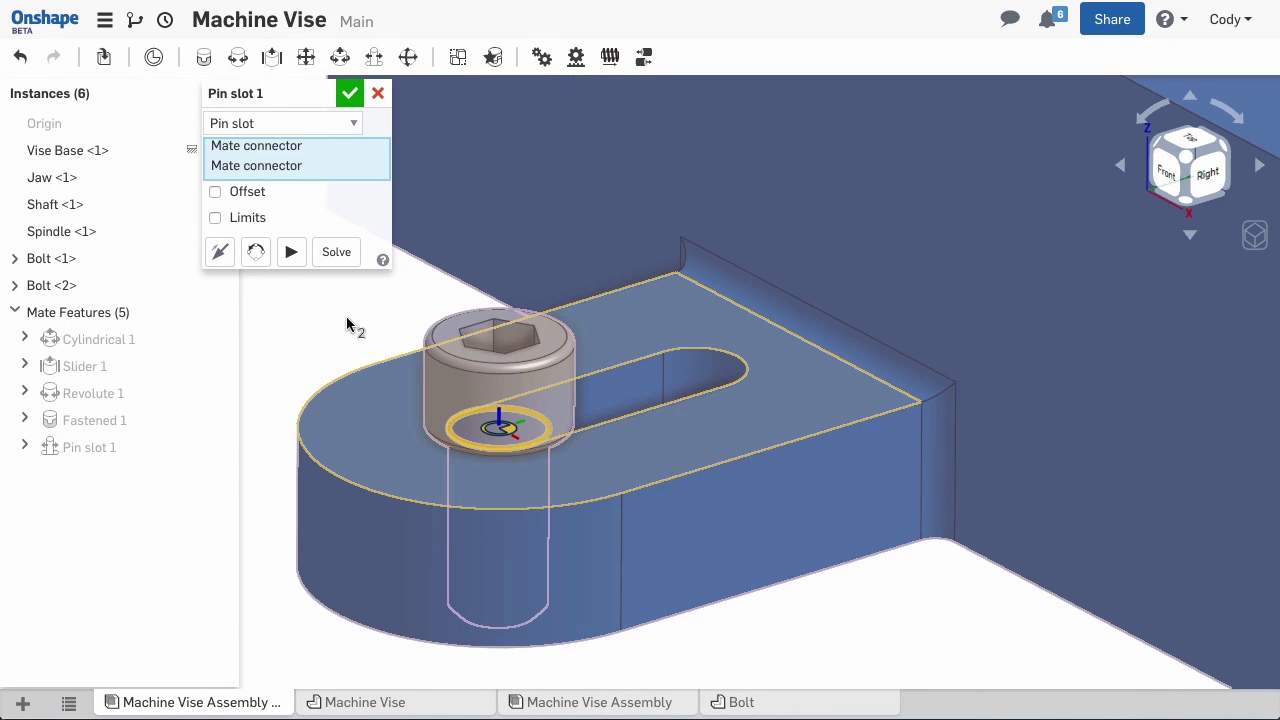
Animate the pin slot mate, reorient its secondary axis along the slot, accept it, and move the bolt to test it.
click(291, 253)
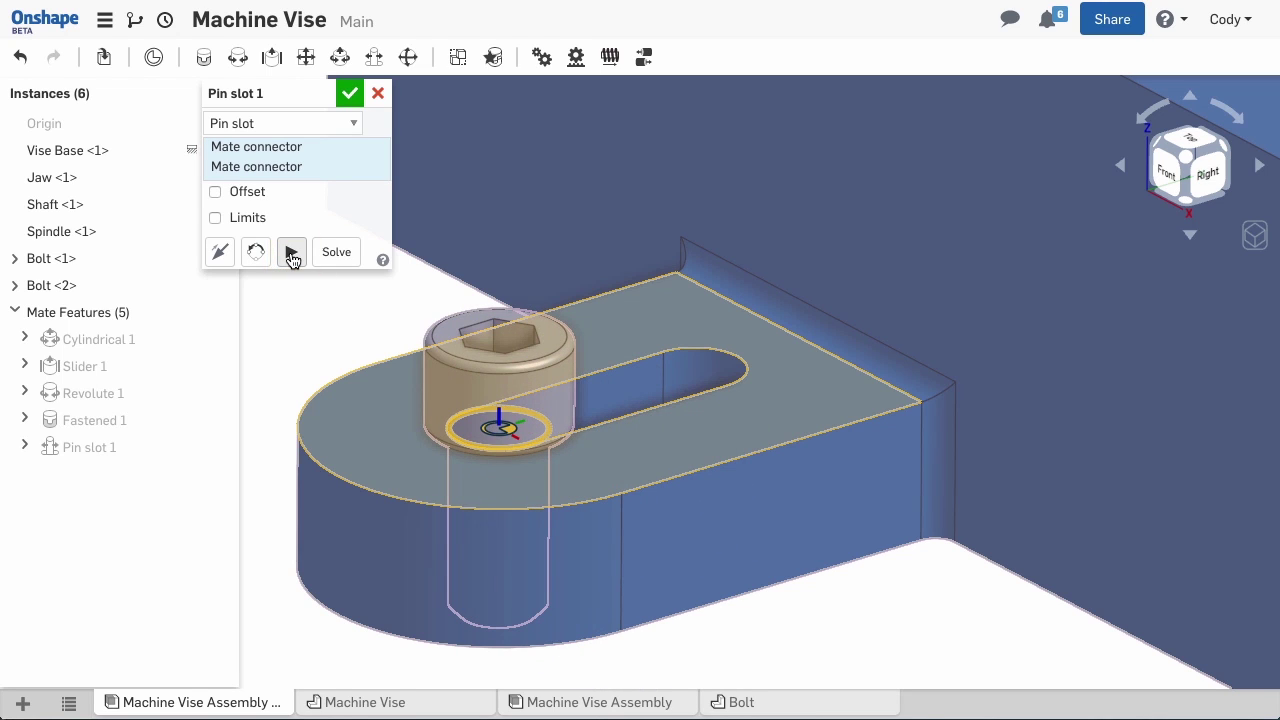
click(257, 254)
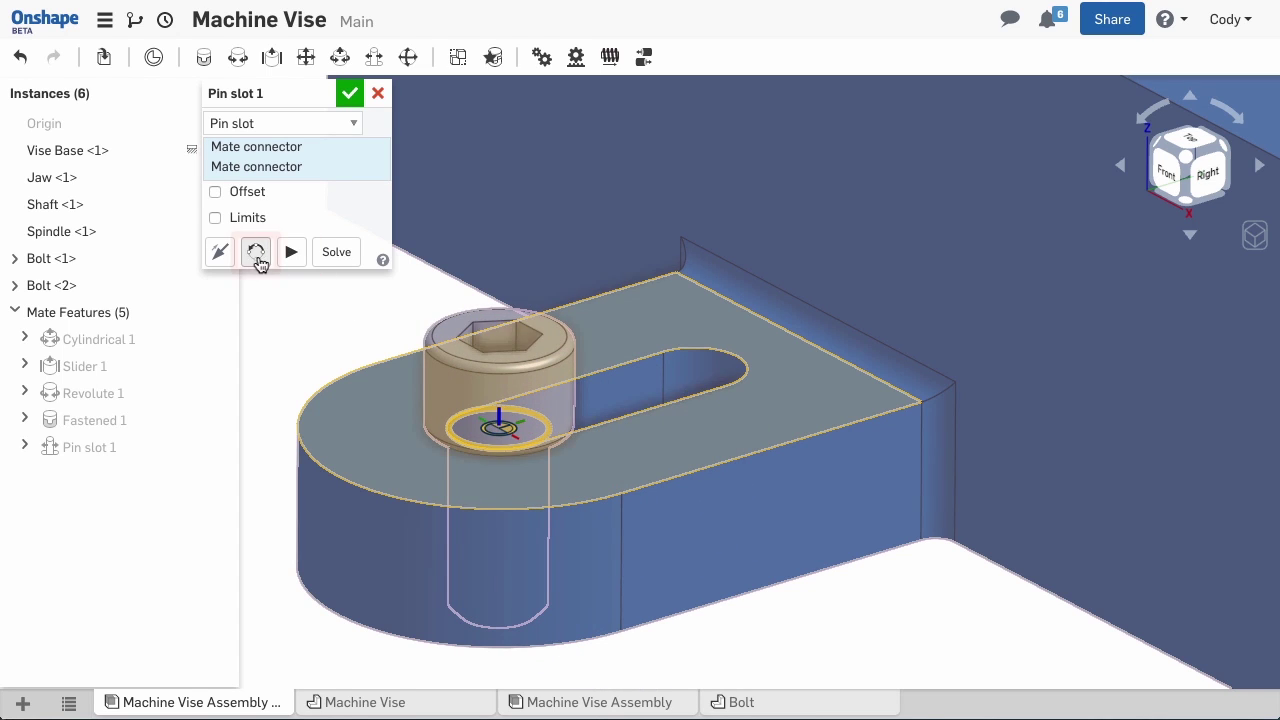
click(289, 256)
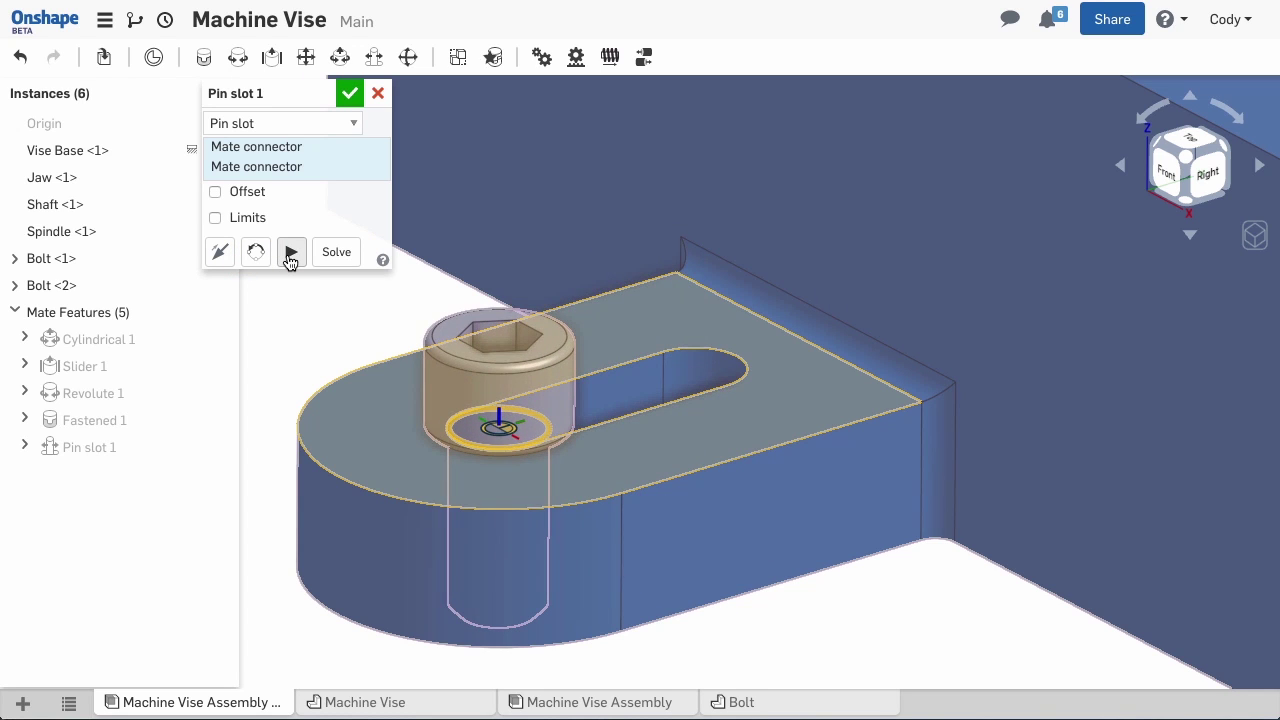
click(348, 95)
drag(586, 360, 539, 388)
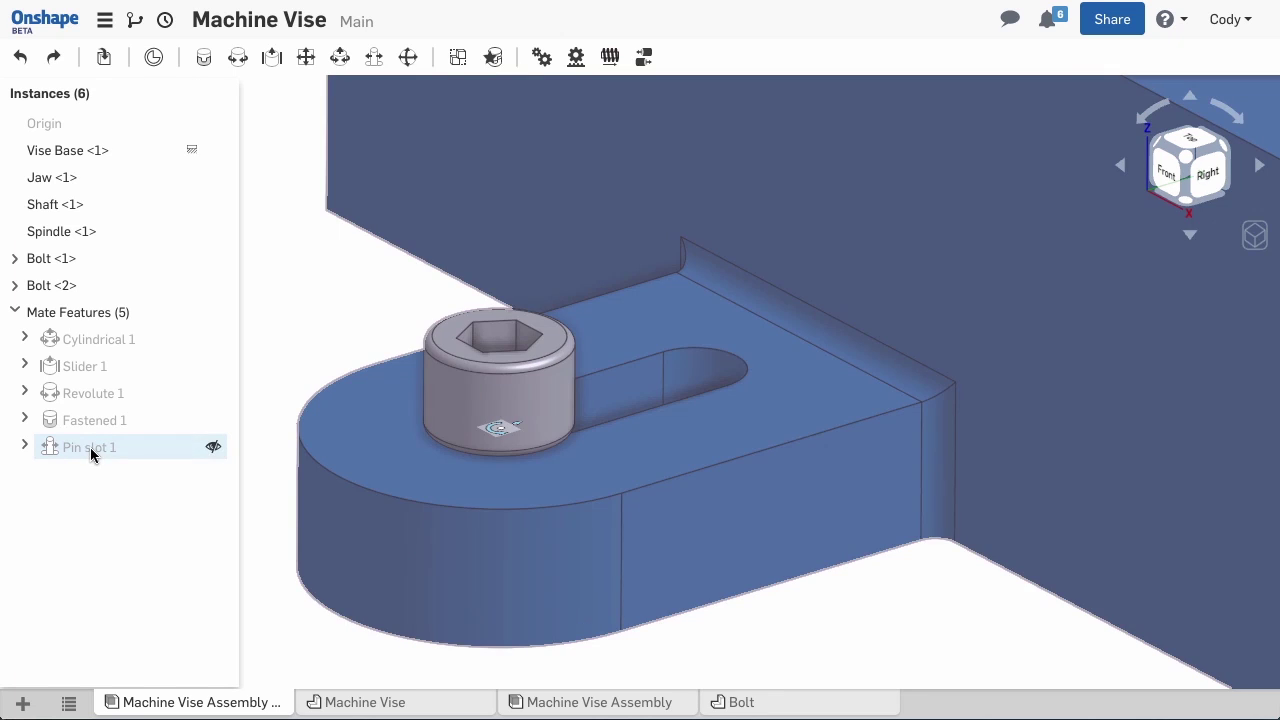
Edit the Pin slot 1 mate to enable limits with an X minimum of 0 in and maximum of 0.5 in, and animate it.
right_click(90, 447)
click(122, 486)
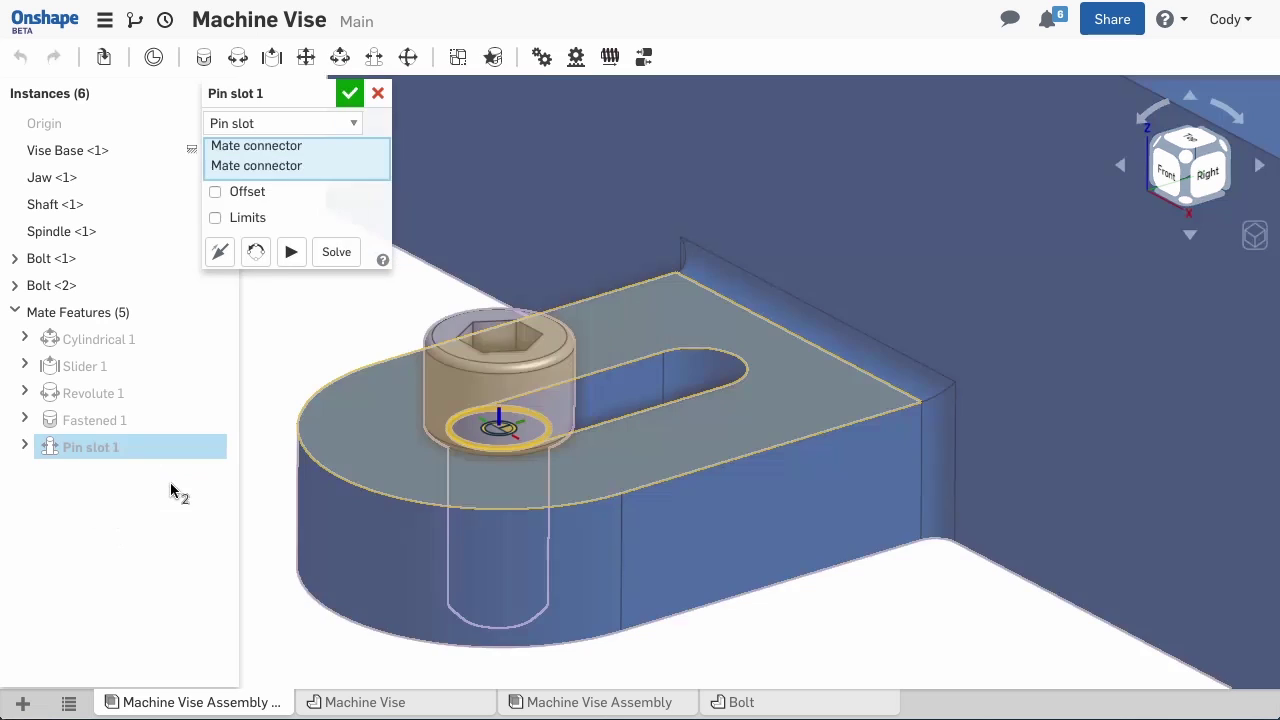
click(215, 218)
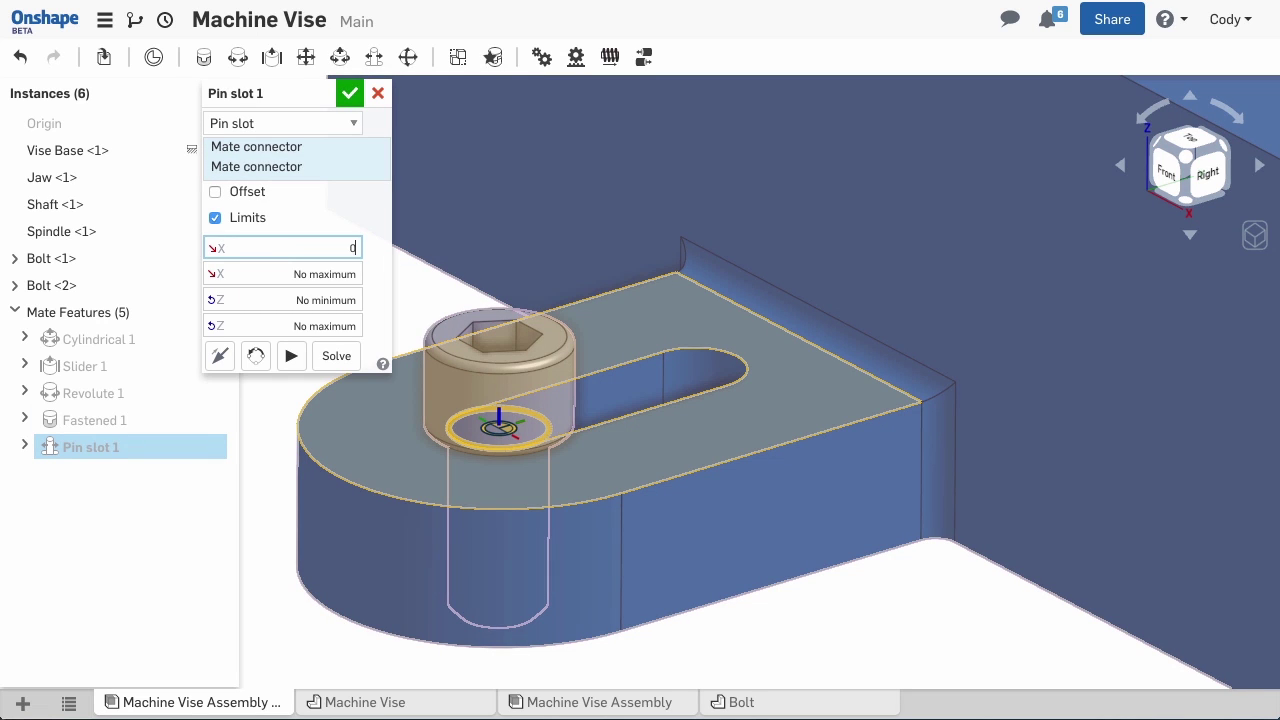
text(0)
key(Tab)
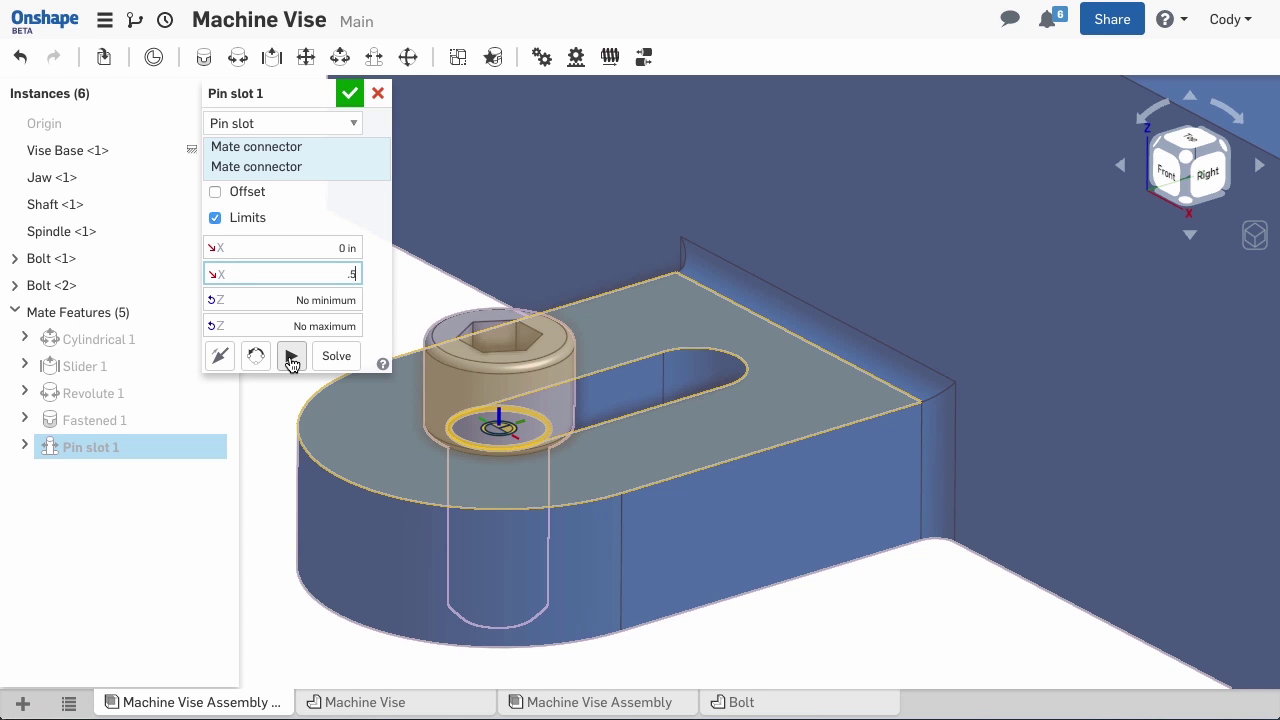
text(.5)
click(291, 358)
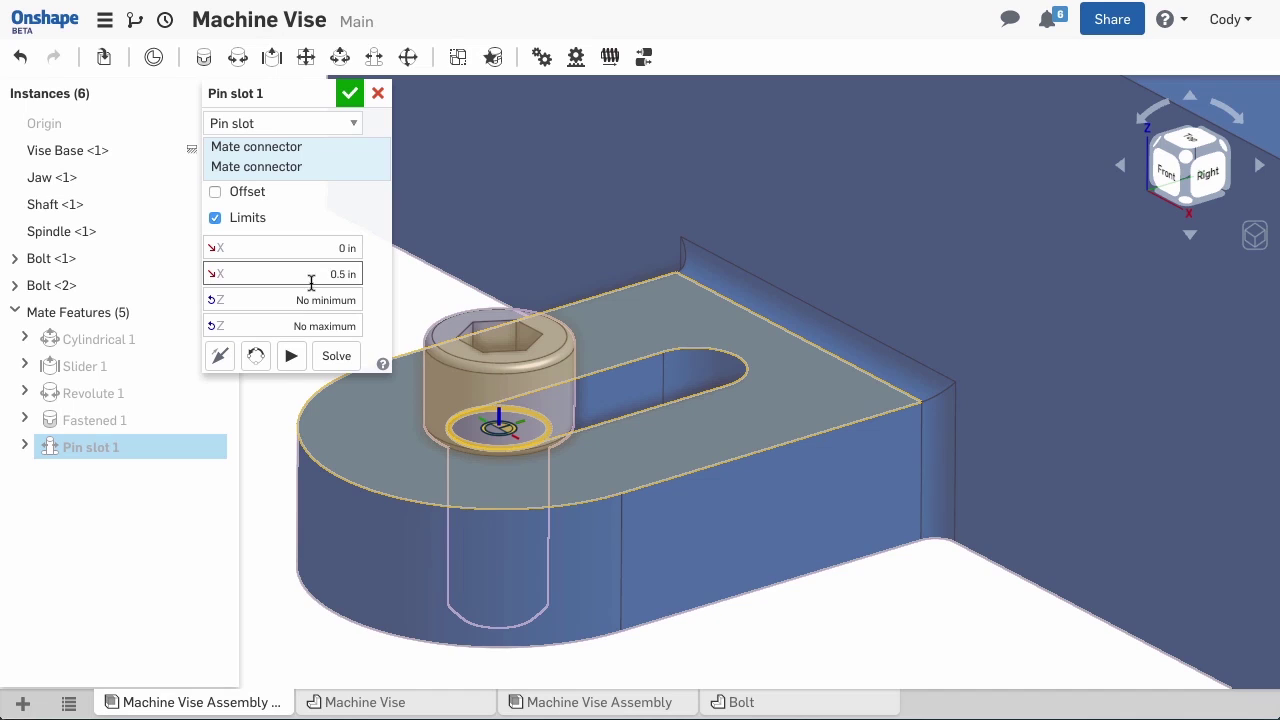
Set the X maximum limit to 0.625 in, animate and accept the mate, and slide the bolt in its slot.
drag(311, 278, 364, 276)
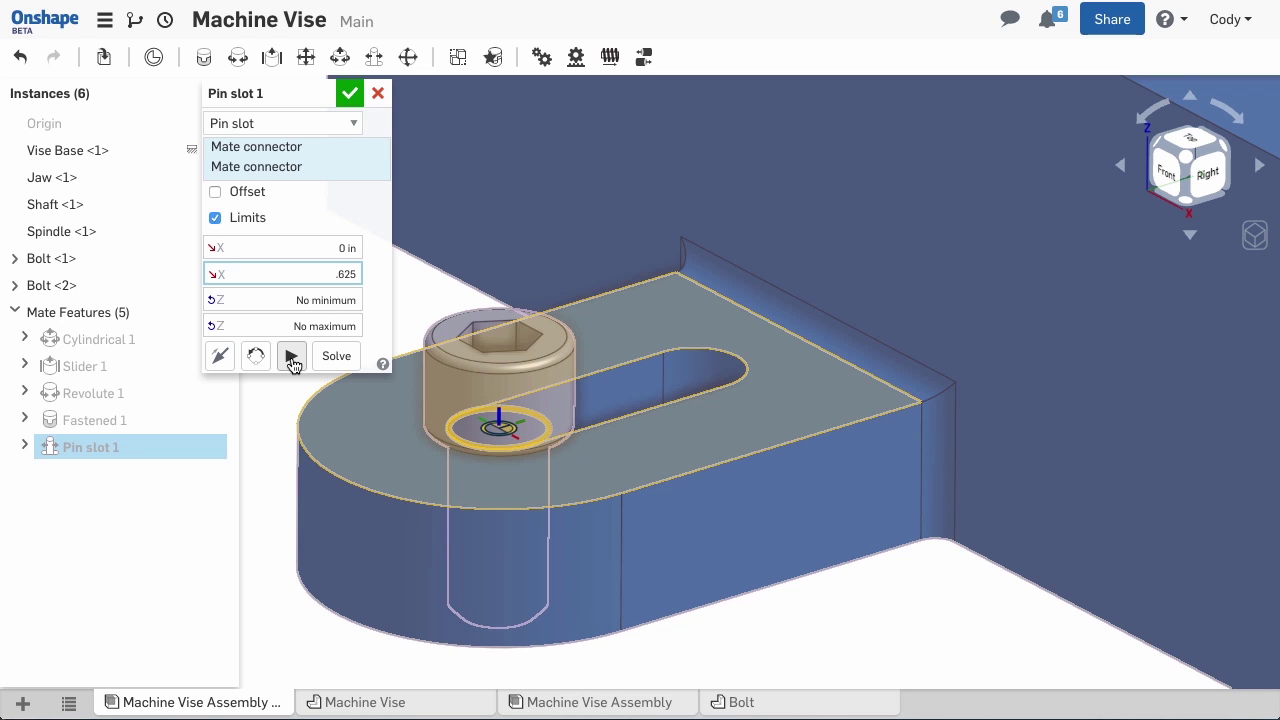
text(.625)
click(291, 358)
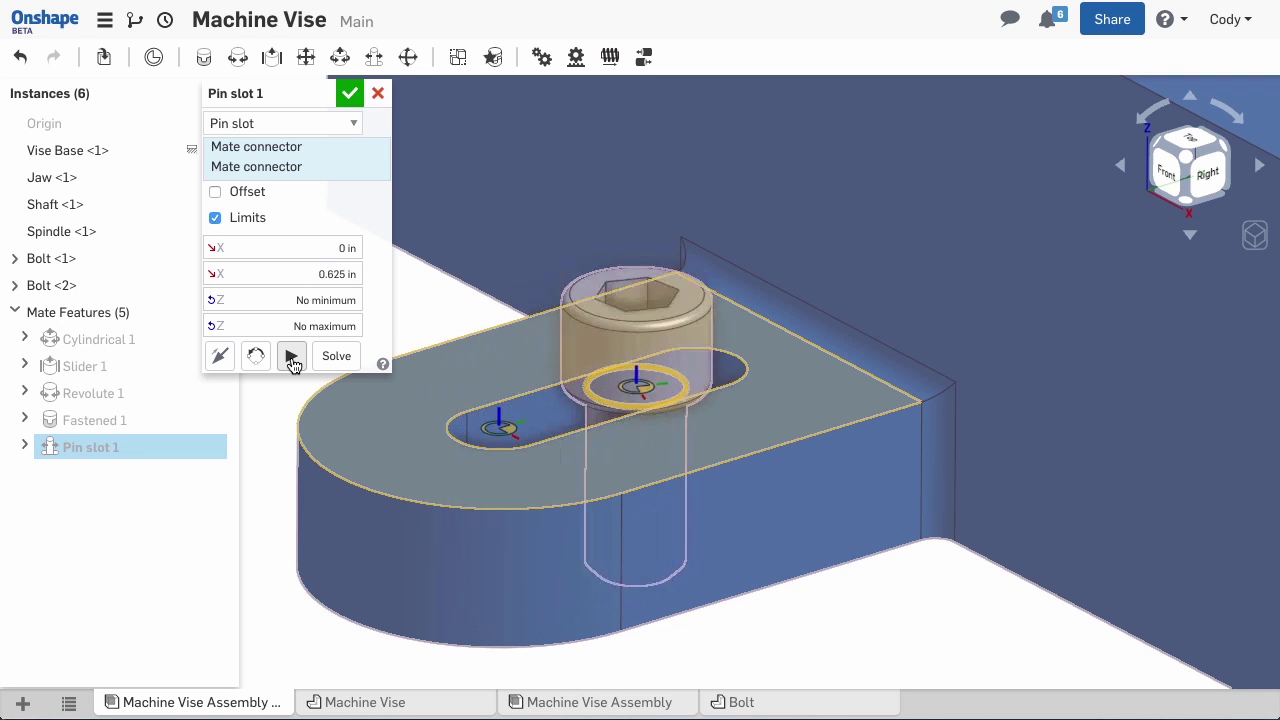
click(351, 92)
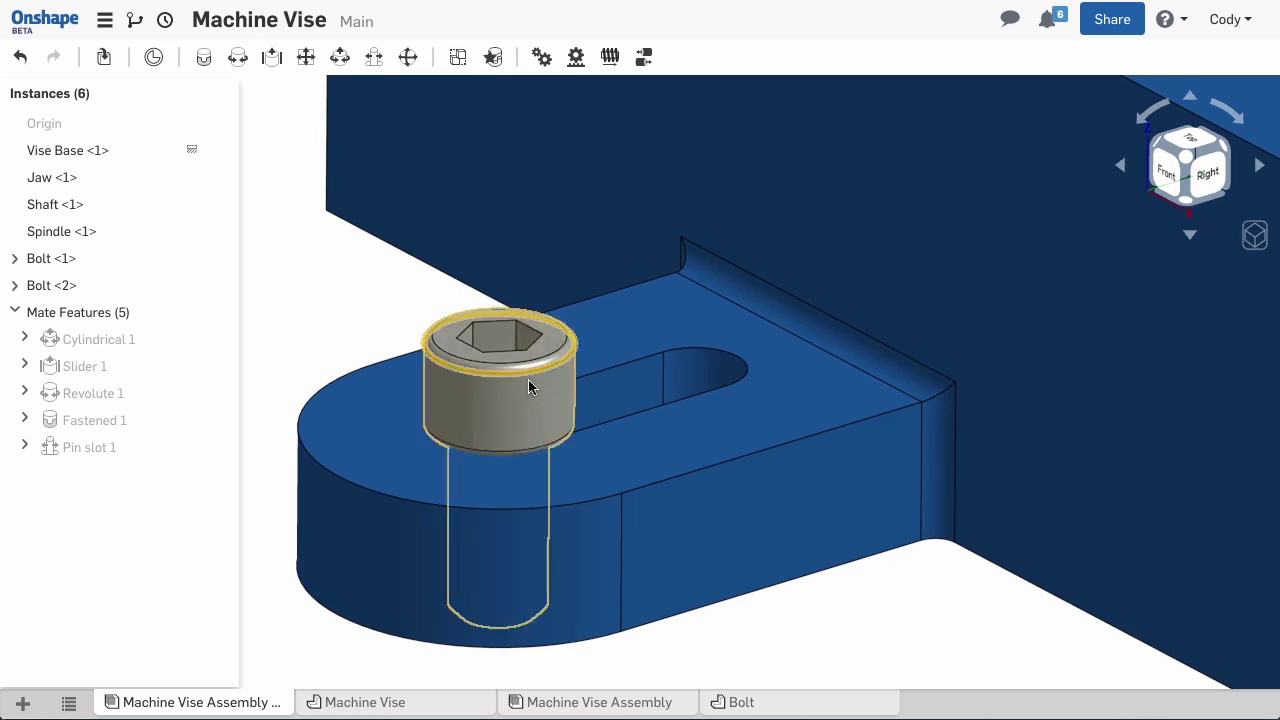
drag(528, 379, 400, 446)
Create a Pin slot mate between the underside of the second bolt's head and the outer end of the base's opposite mounting slot.
scroll(886, 503, down, 5)
scroll(671, 517, down, 6)
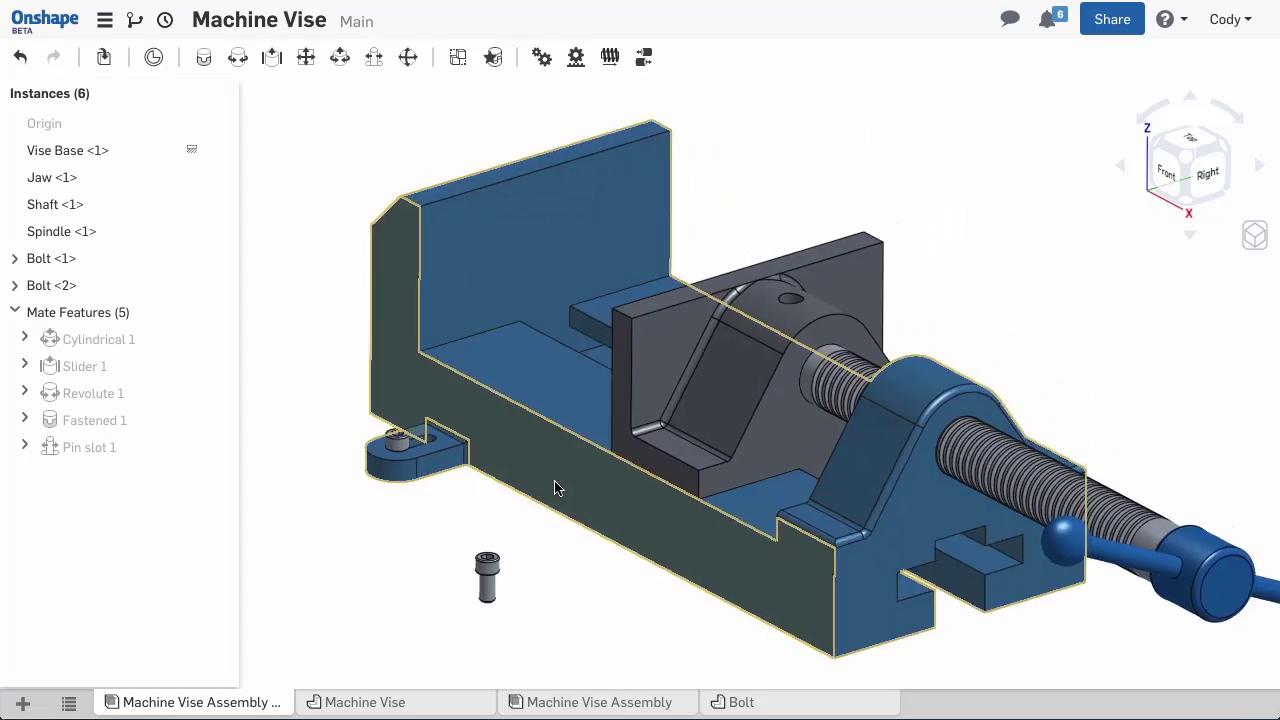
key(m)
scroll(497, 610, up, 6)
right_drag(497, 610, 923, 406)
click(421, 363)
scroll(425, 370, down, 4)
scroll(900, 645, up, 4)
click(886, 510)
Enable limits on the second pin slot mate with an X minimum of 0 in and maximum of 0.625 in, and accept it.
click(215, 217)
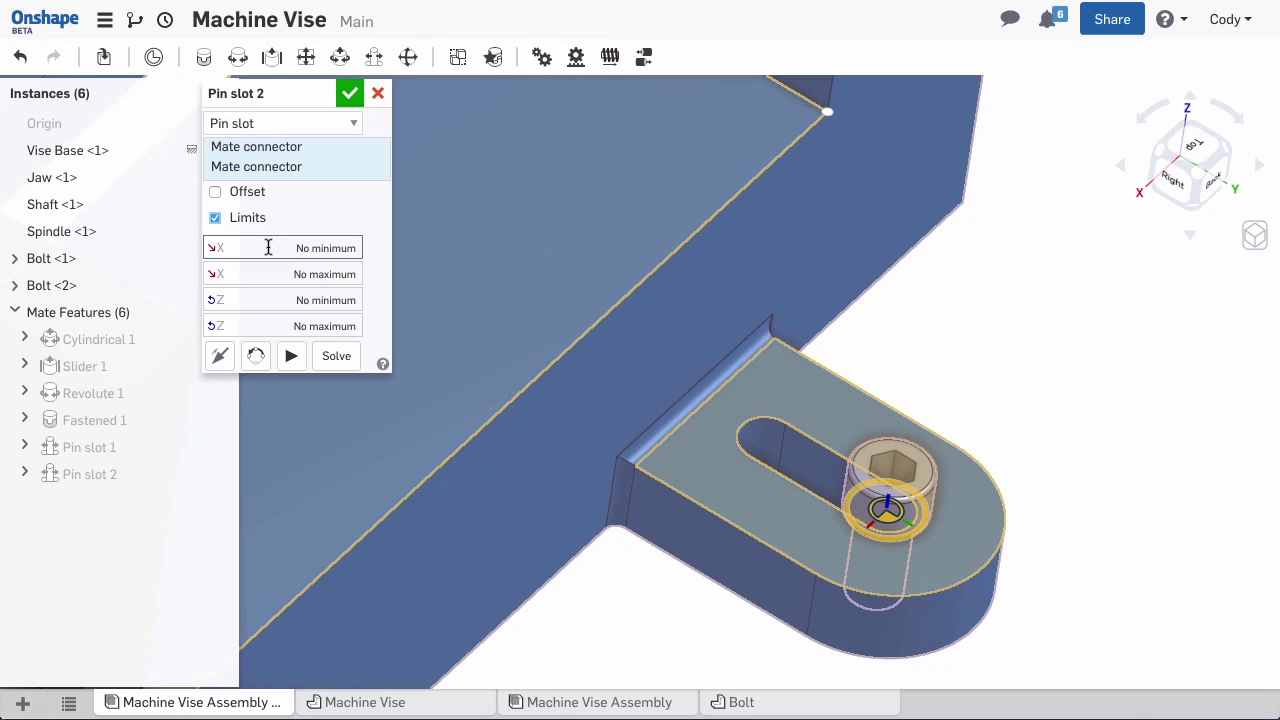
text(0)
key(Tab)
text(.625)
key(Return)
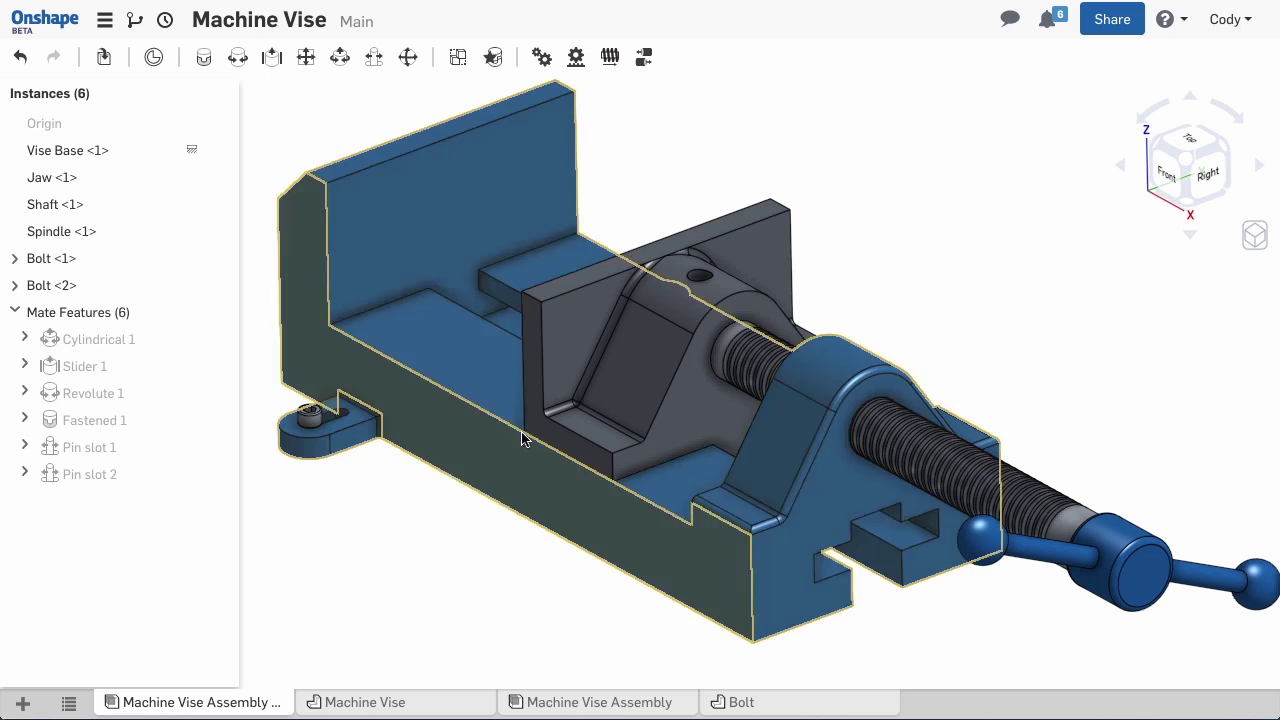
Limit the Slider 1 mate's Z travel to between -3.5 in and 3.5 in, and slide the jaw both ways to test it.
drag(650, 350, 557, 331)
key(ctrl+z)
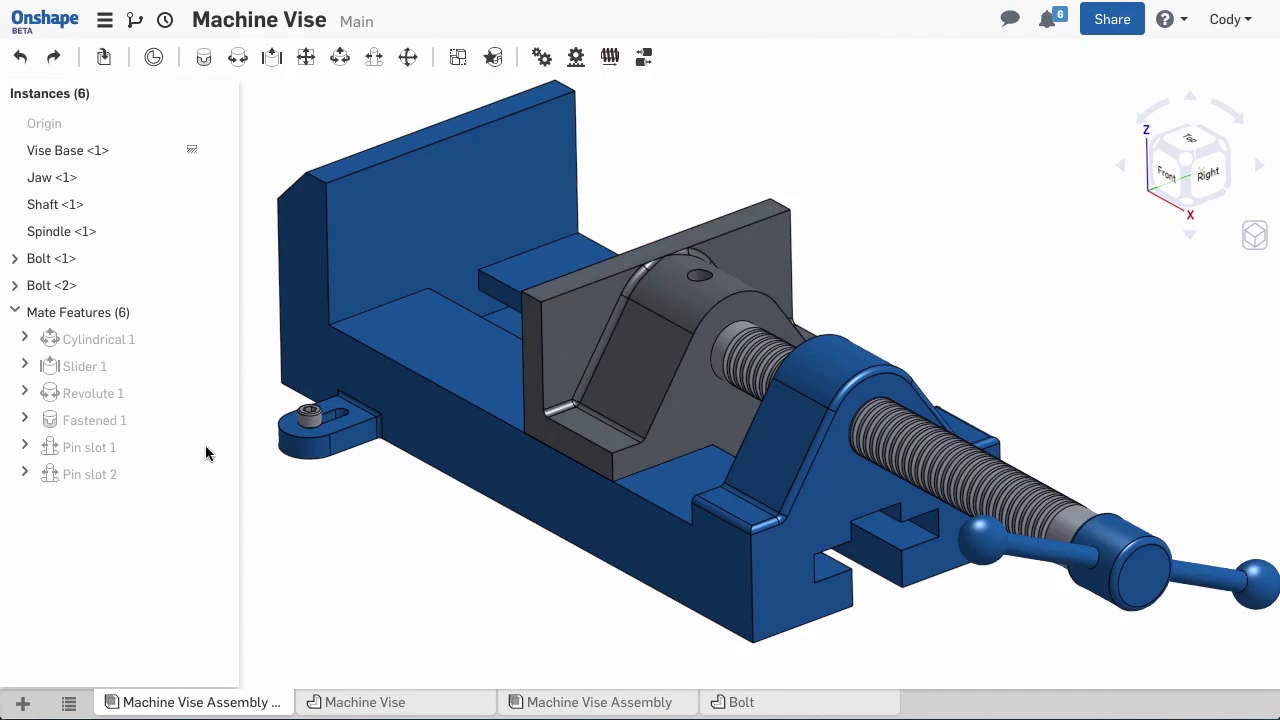
right_click(77, 366)
click(106, 400)
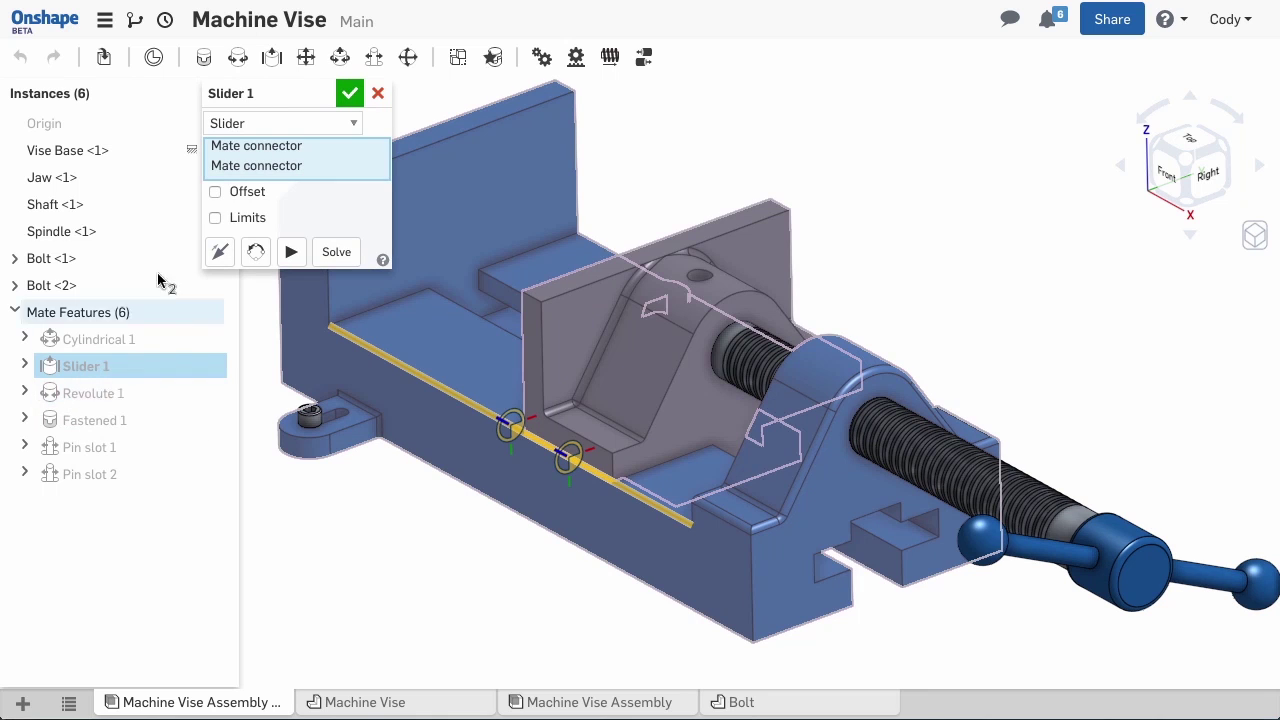
click(215, 219)
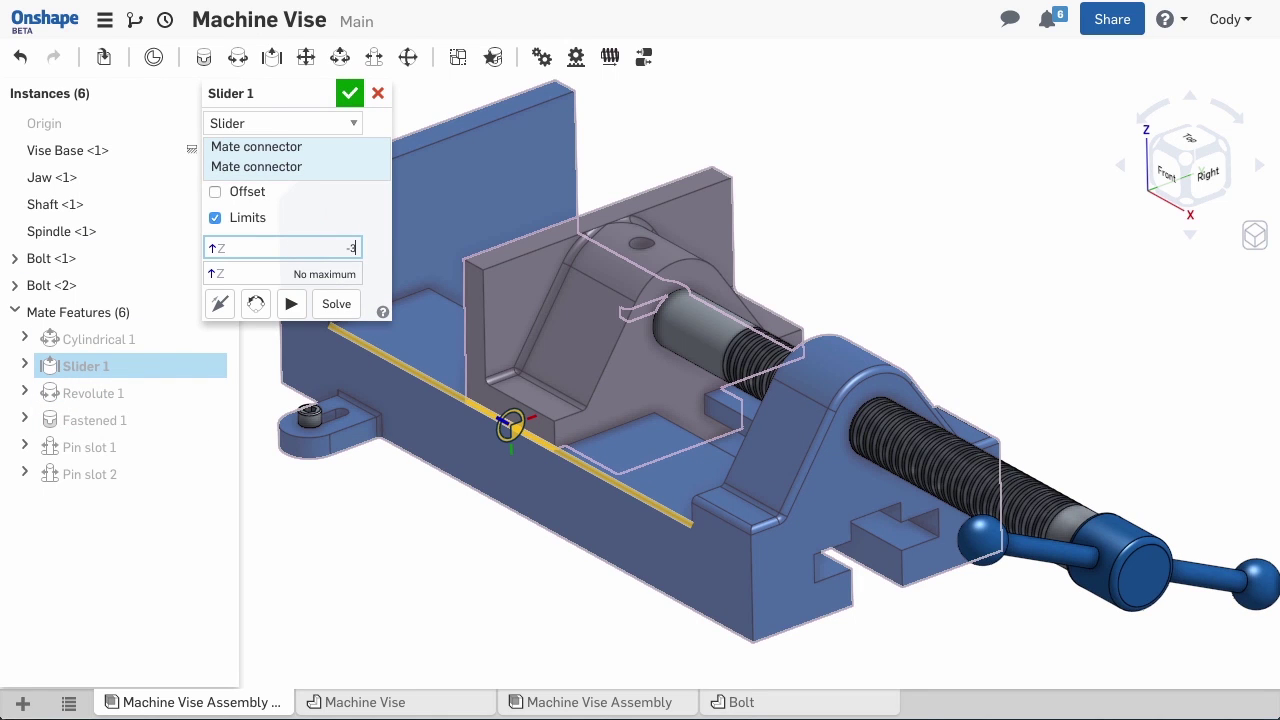
text(3.5)
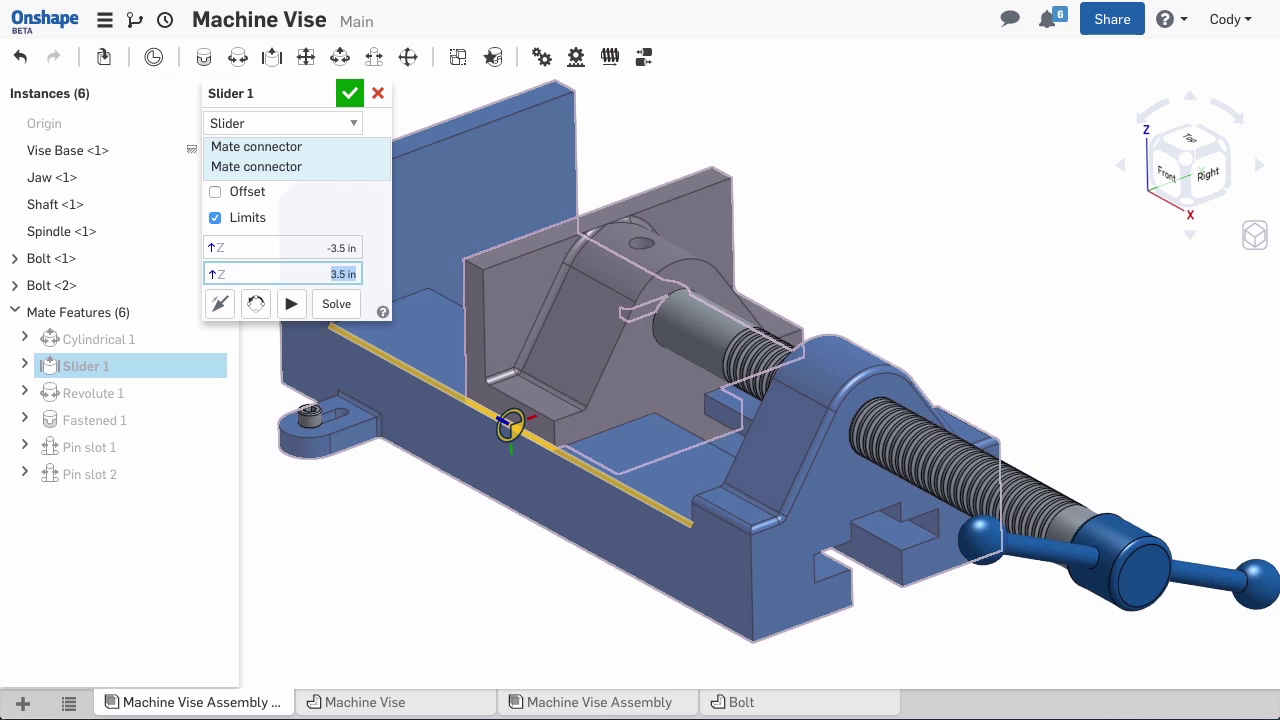
click(350, 93)
drag(565, 340, 312, 221)
drag(445, 315, 960, 340)
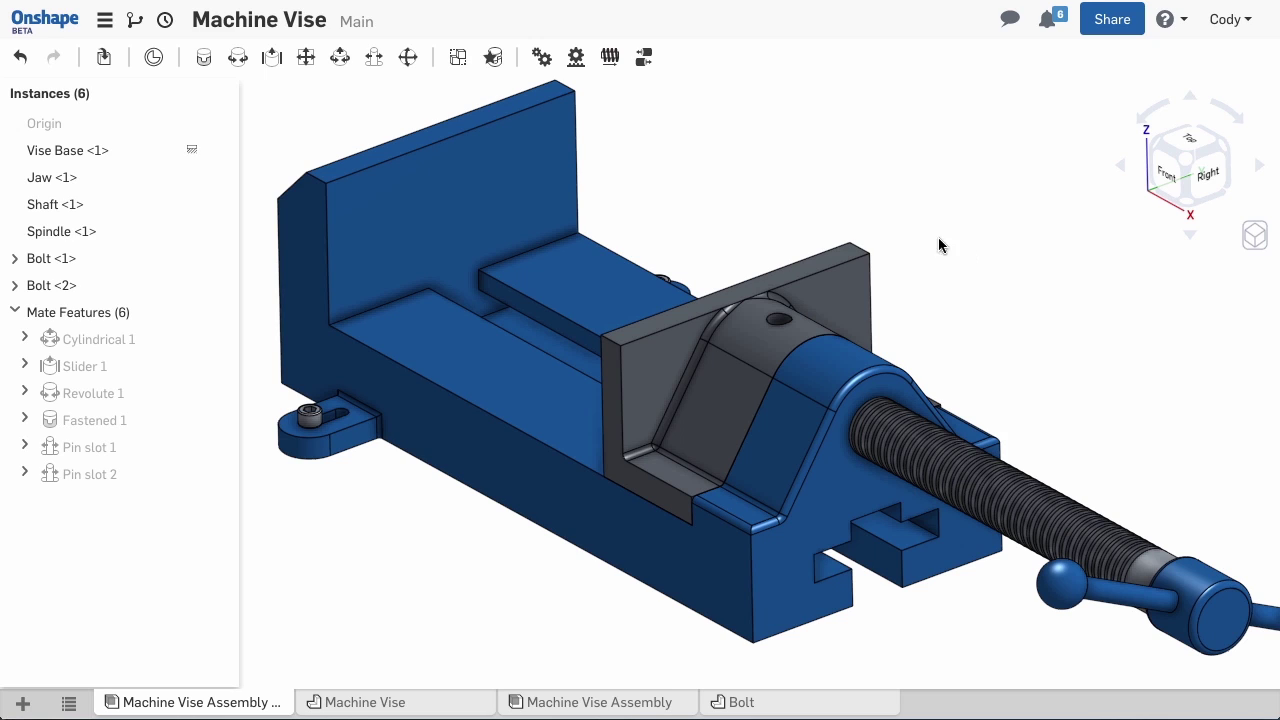
Add a Screw relation to the Cylindrical 1 mate with a distance of 0.5 in per revolution.
click(611, 60)
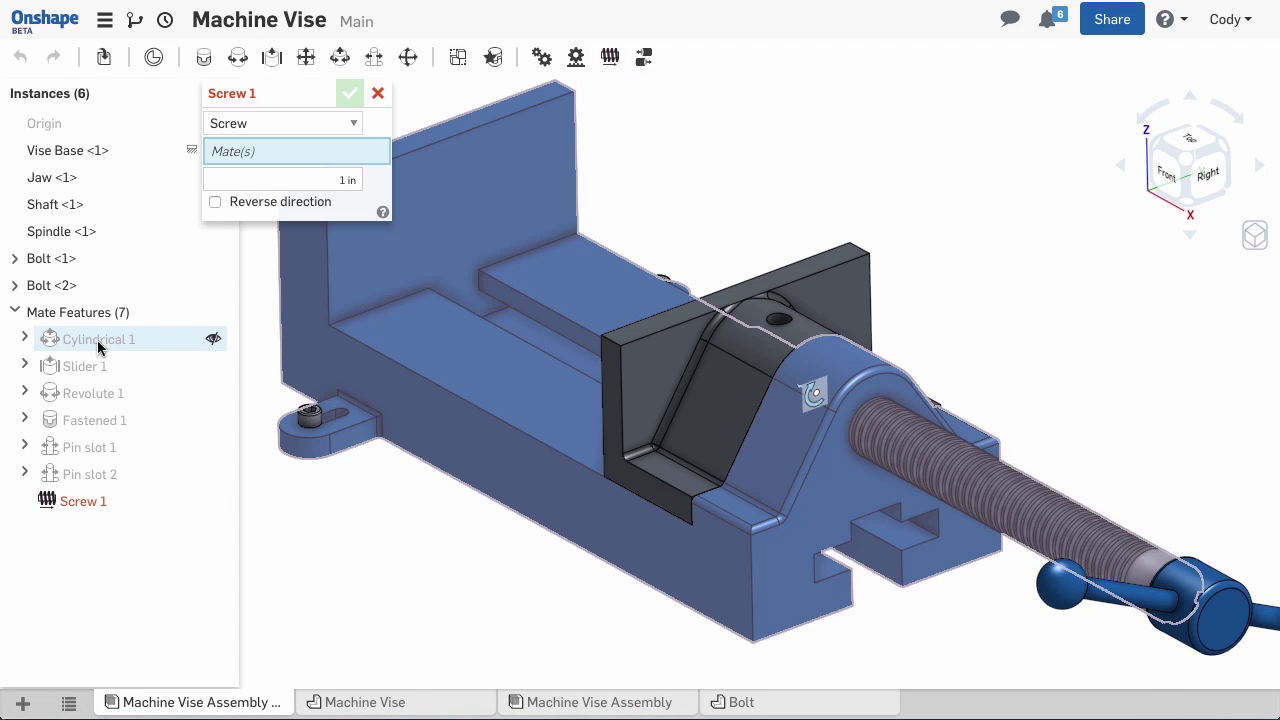
click(98, 340)
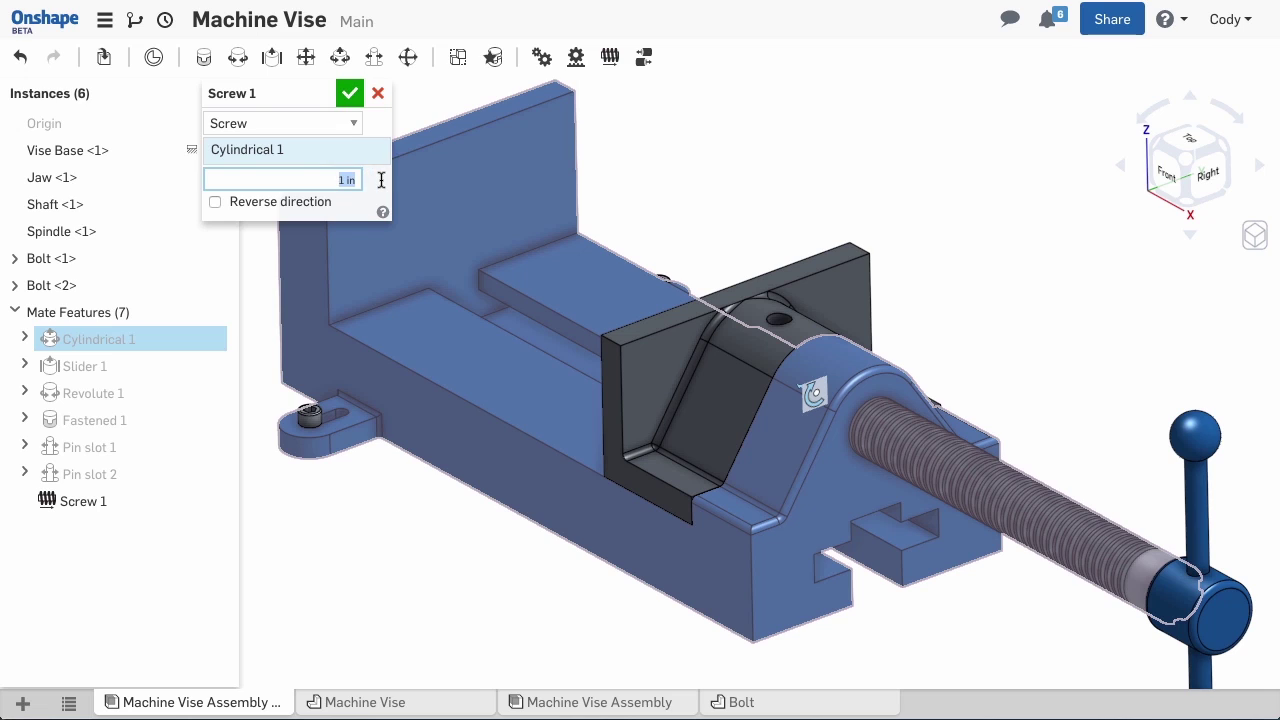
key(Return)
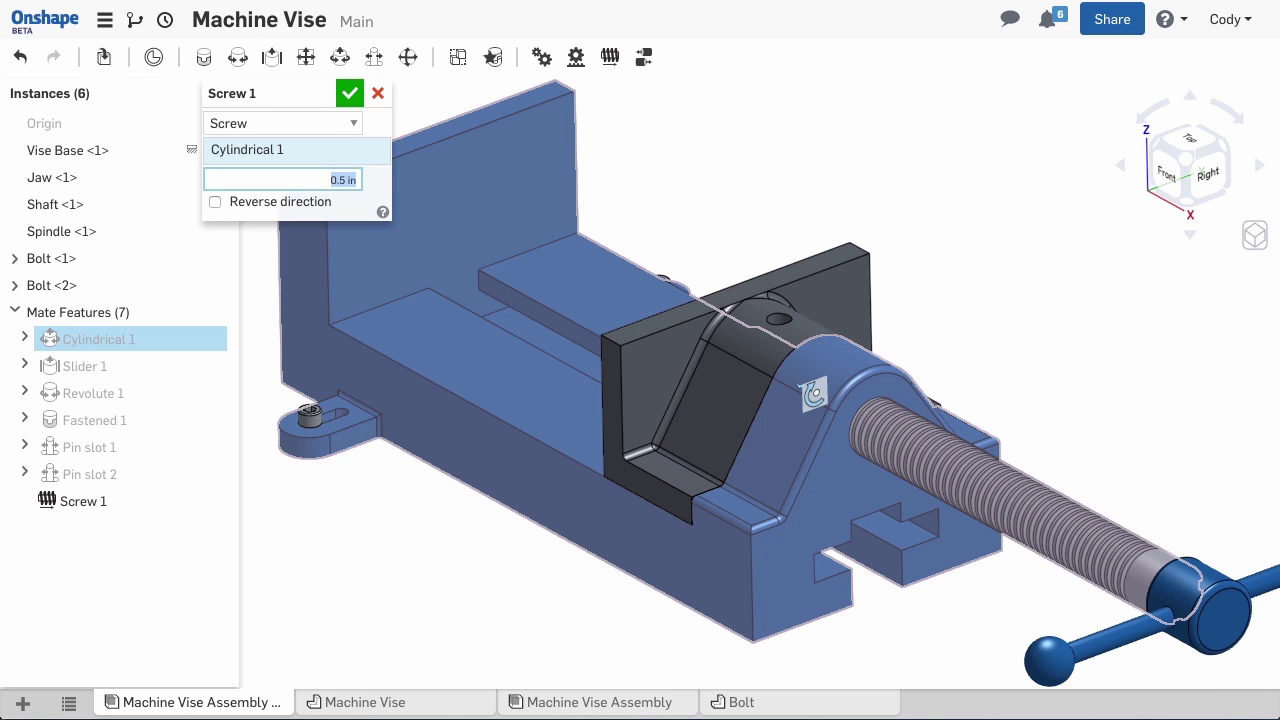
click(349, 93)
scroll(955, 261, down, 2)
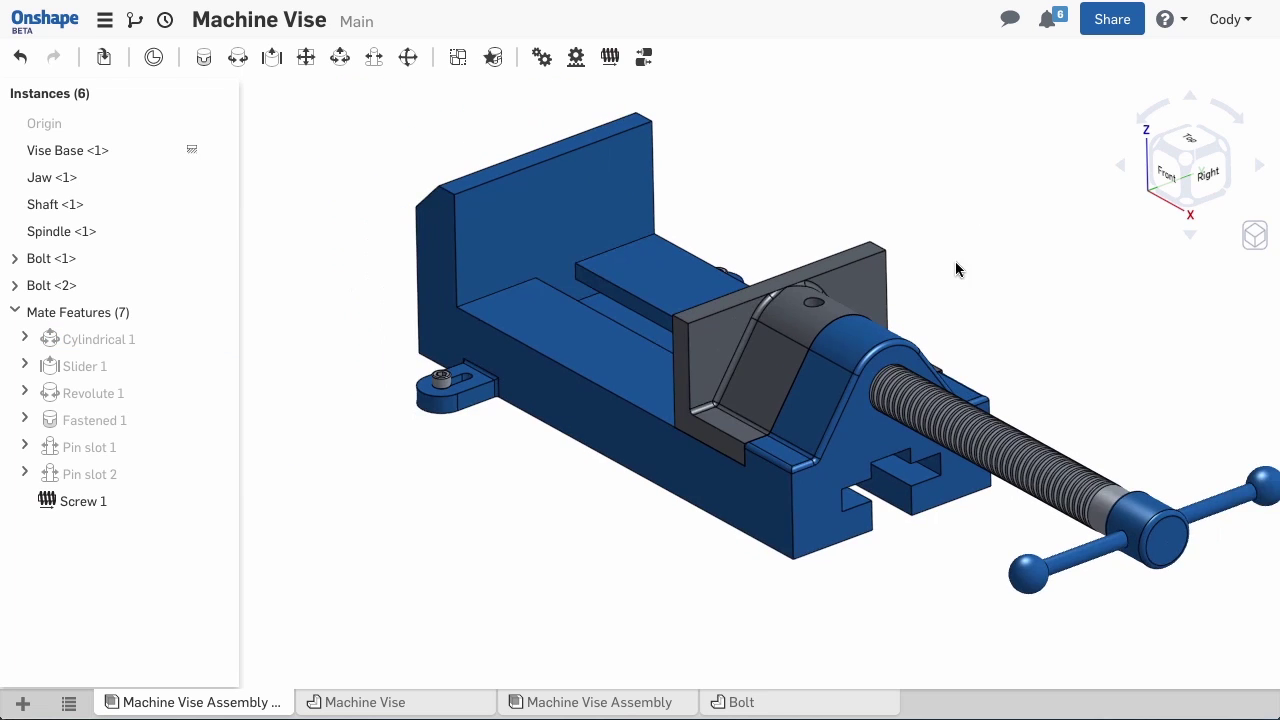
middle_drag(955, 261, 870, 257)
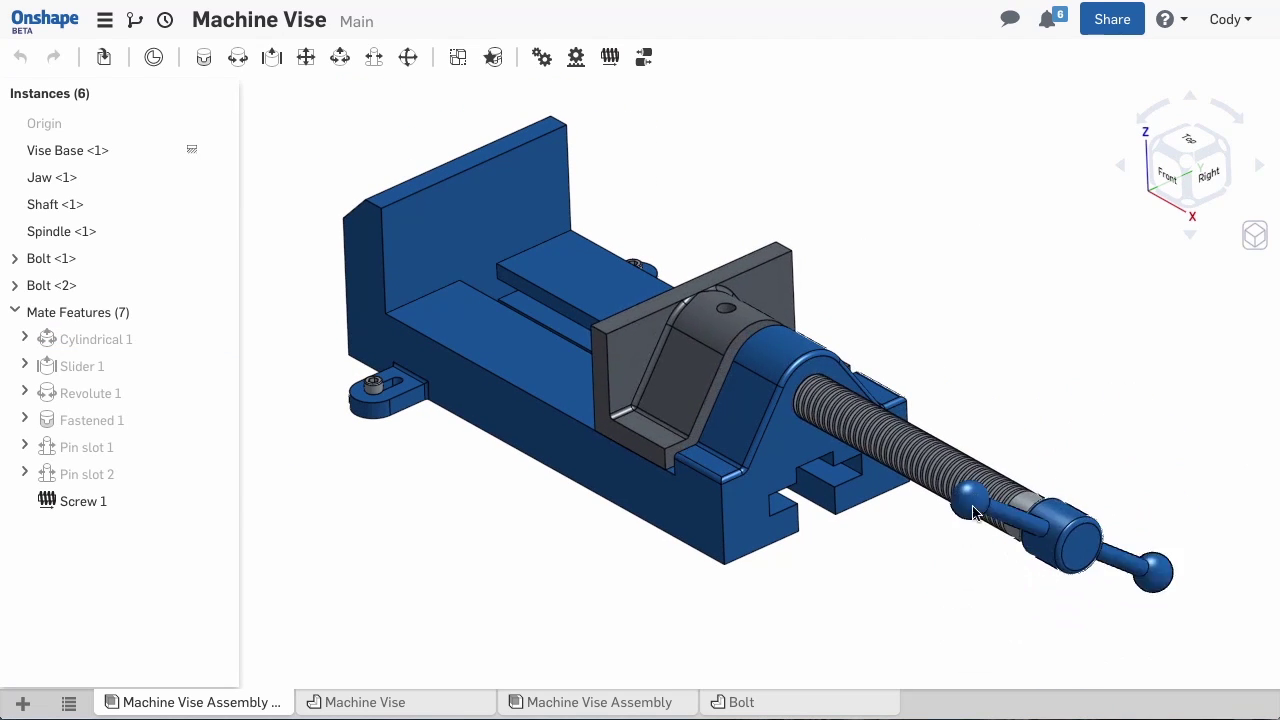